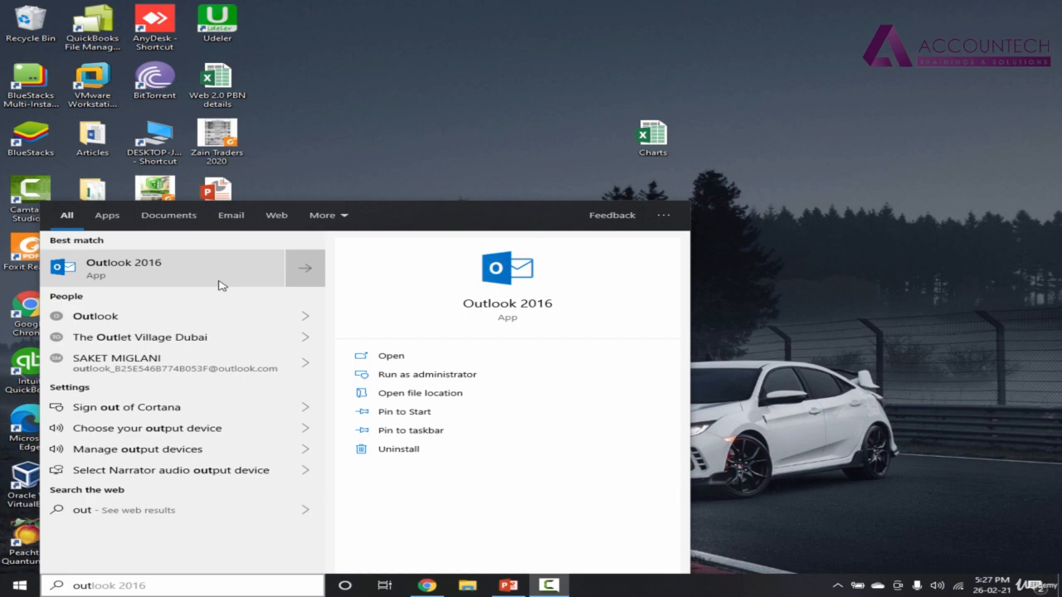
# Switch to Gmail in the browser, enable POP for all mail in the forwarding and POP/IMAP settings, and save the changes.
pyautogui.click(427, 585)
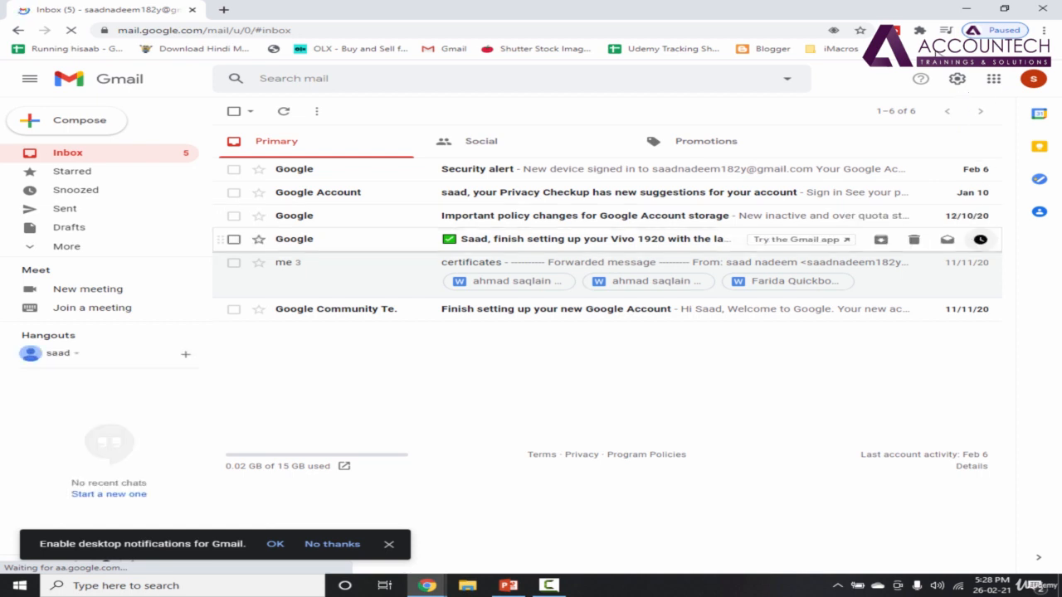
pyautogui.click(958, 80)
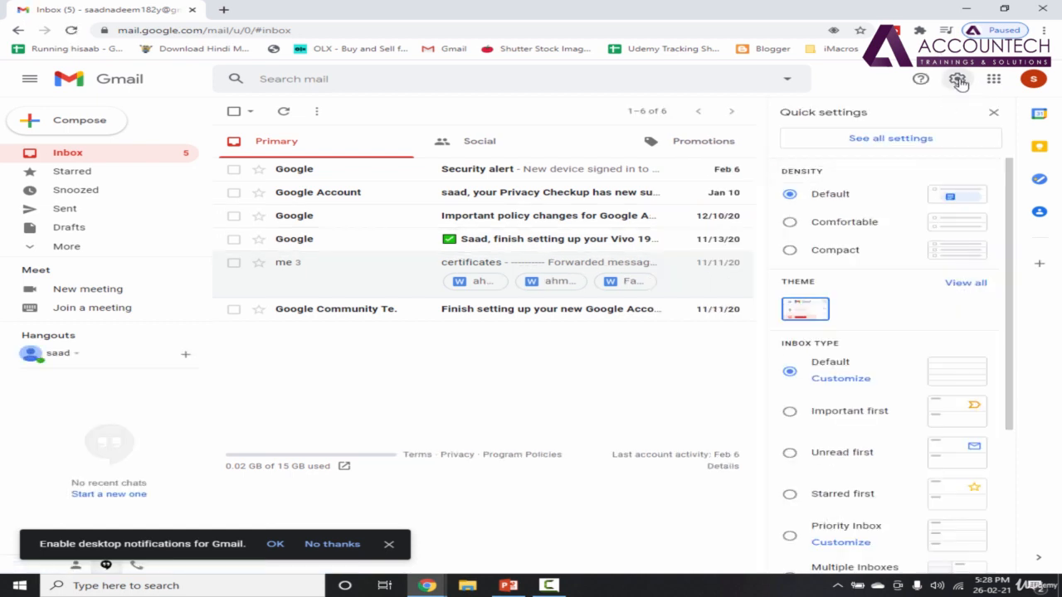
pyautogui.click(907, 140)
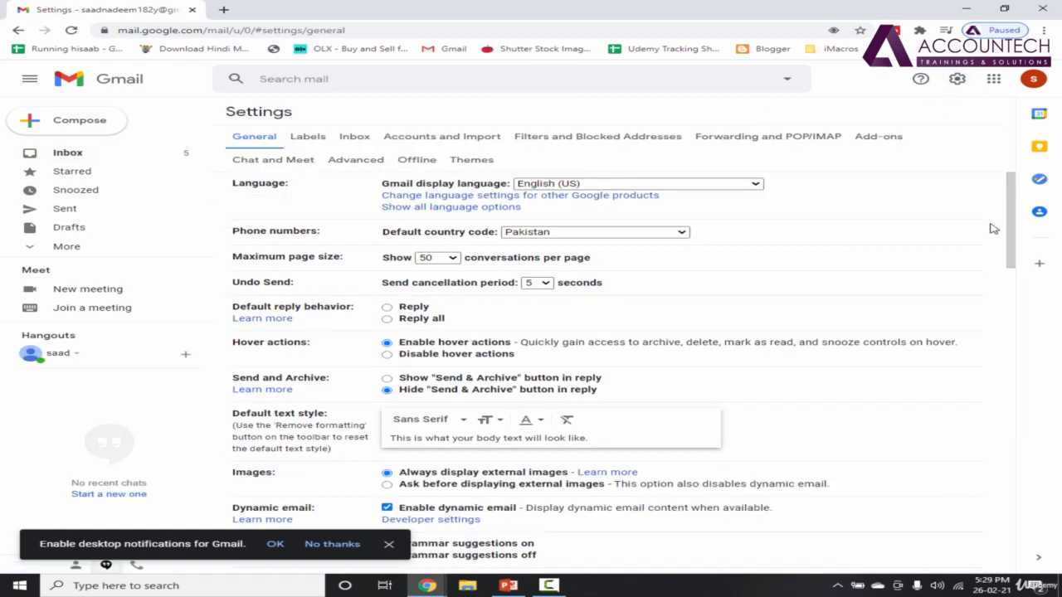
pyautogui.click(790, 138)
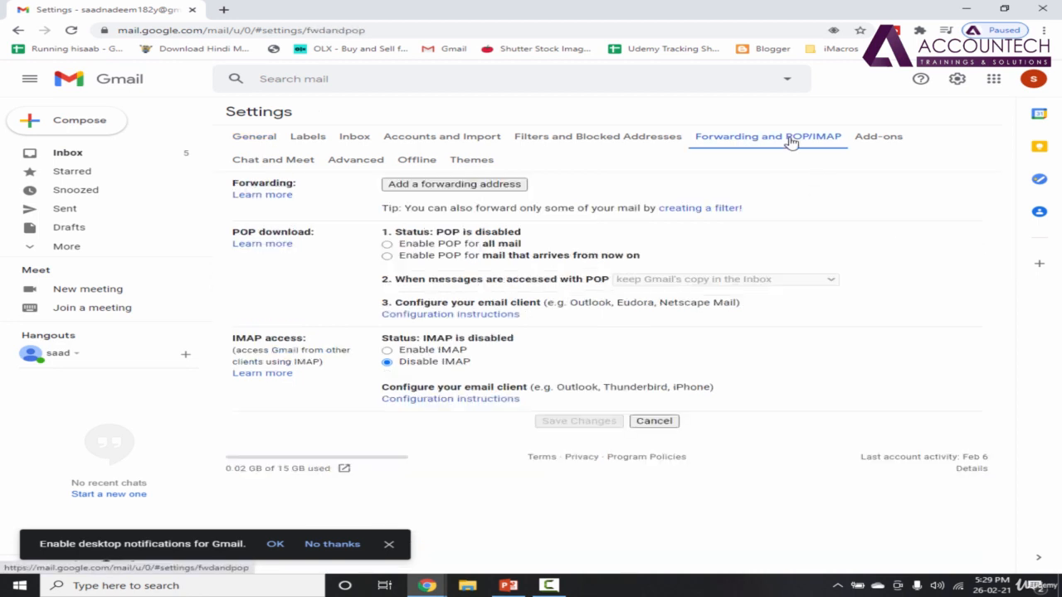
pyautogui.click(417, 249)
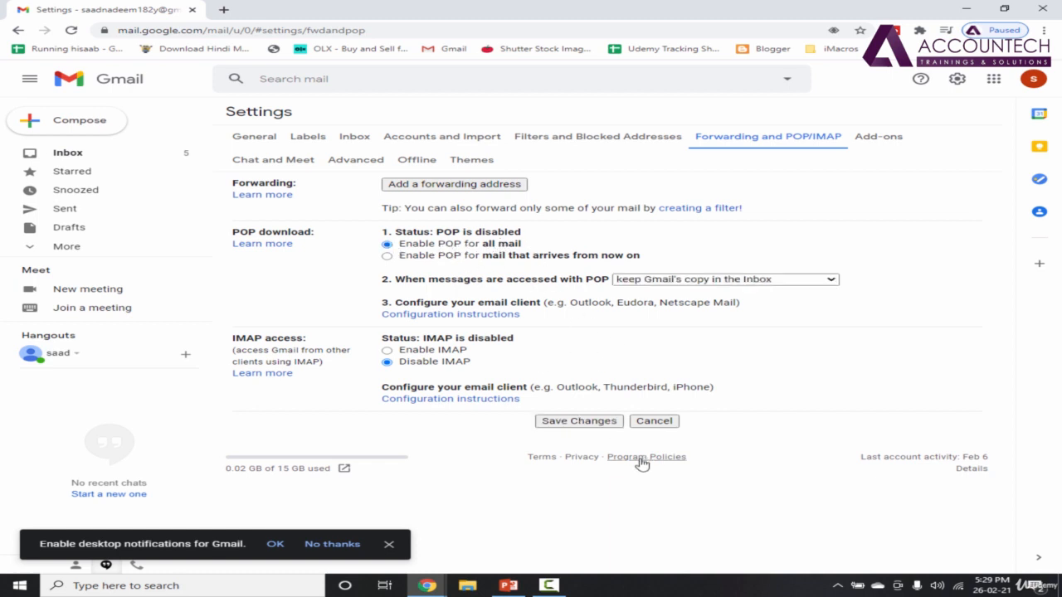
pyautogui.click(579, 421)
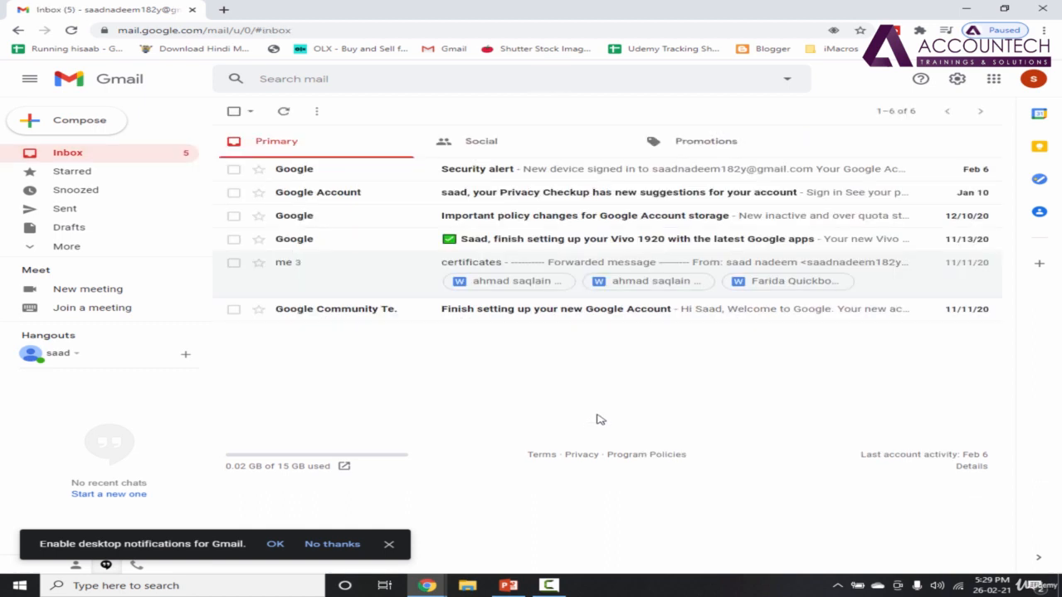
# Minimise the browser and launch Outlook 2016 by searching for "out".
pyautogui.click(970, 7)
pyautogui.click(19, 585)
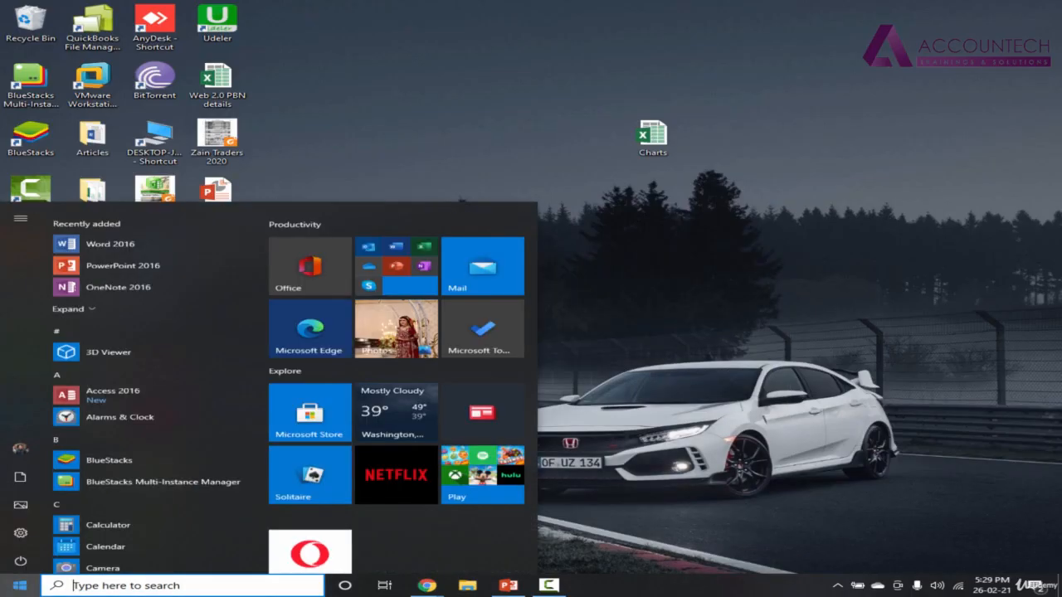
pyautogui.write('out')
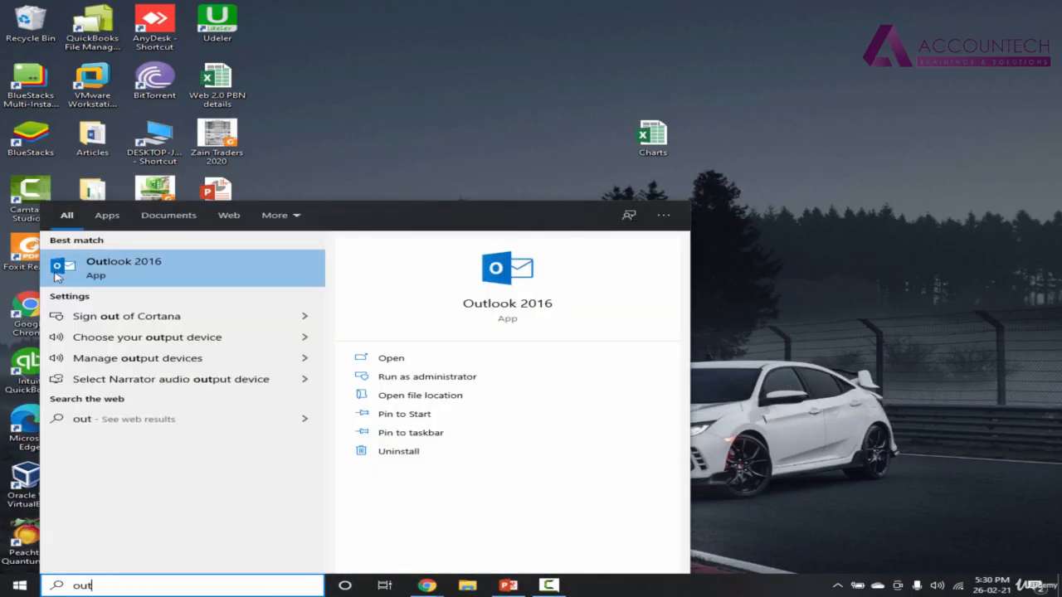
pyautogui.click(166, 274)
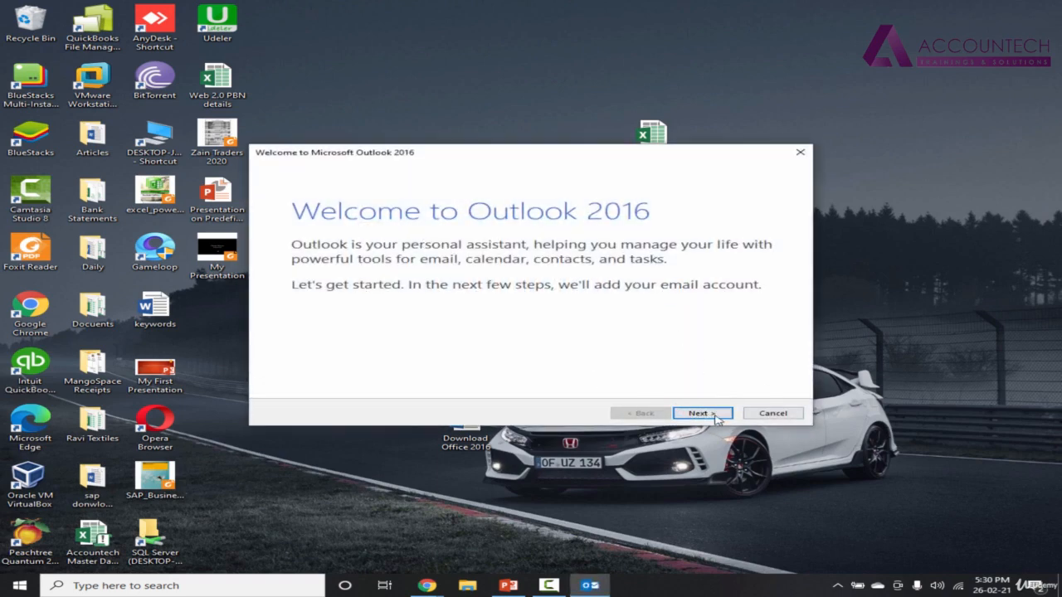
# Agree to connect an email account in the Outlook setup wizard, choosing manual setup and the POP or IMAP service.
pyautogui.click(702, 414)
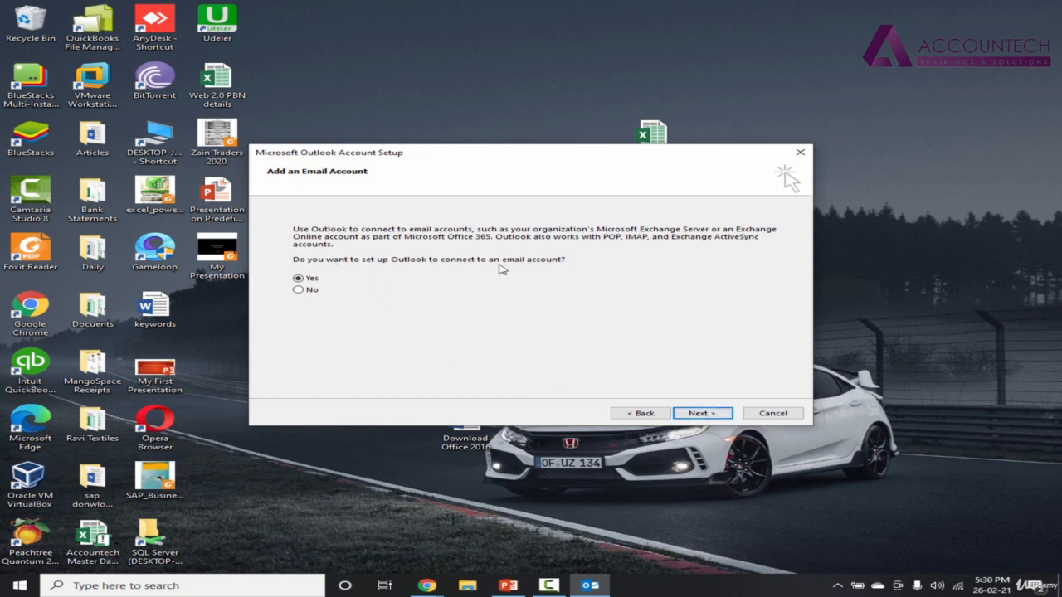
pyautogui.click(701, 416)
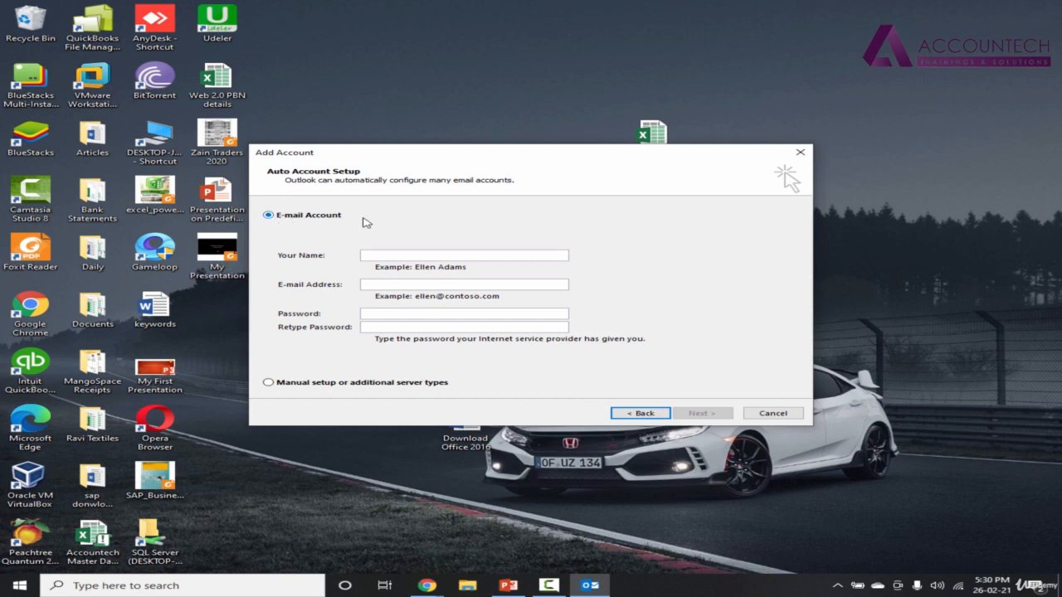
pyautogui.click(304, 384)
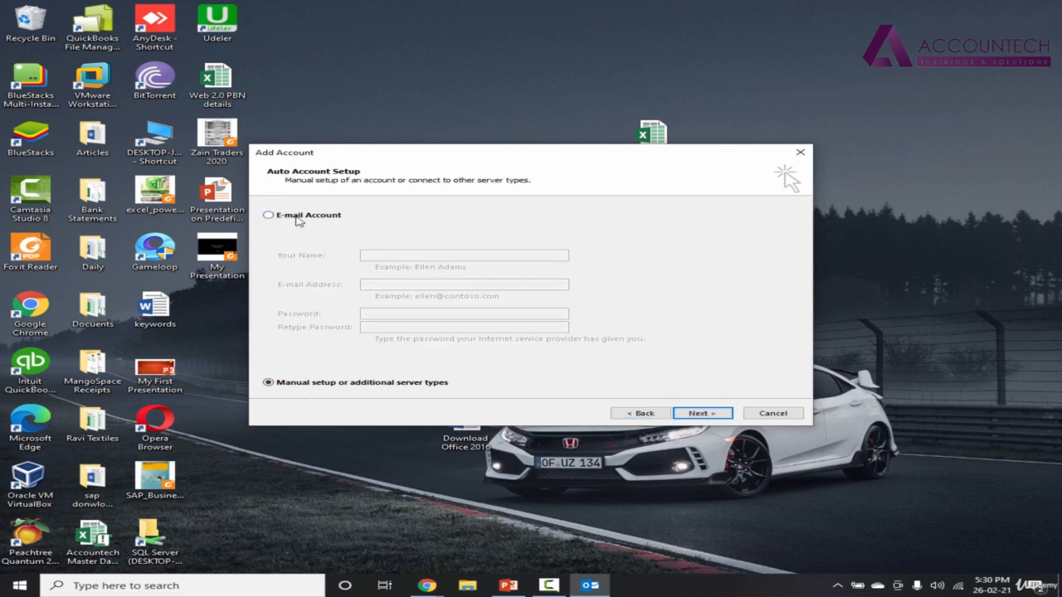
pyautogui.click(297, 218)
pyautogui.click(303, 383)
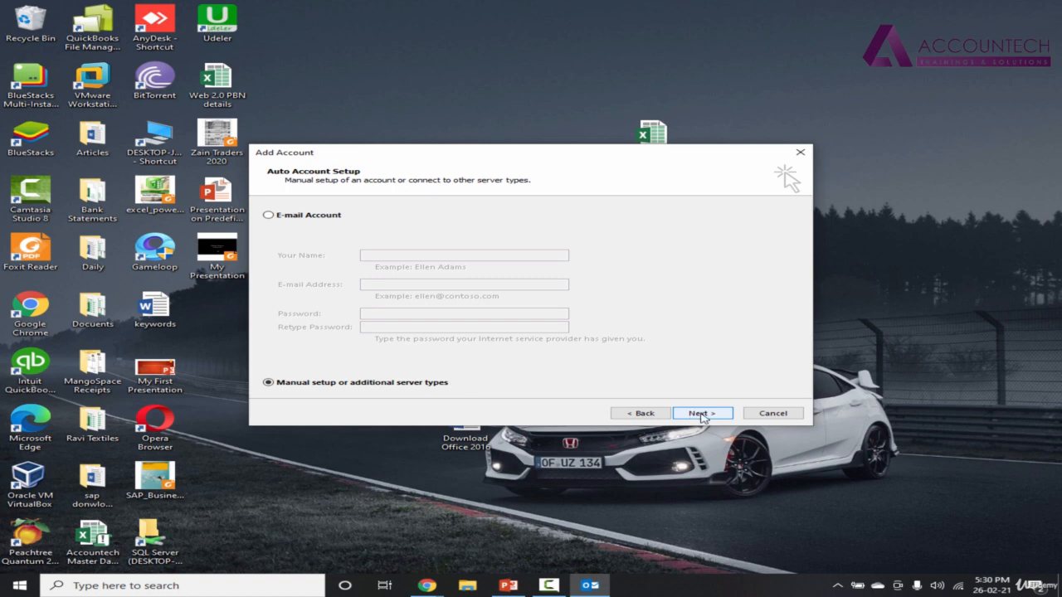
pyautogui.click(701, 413)
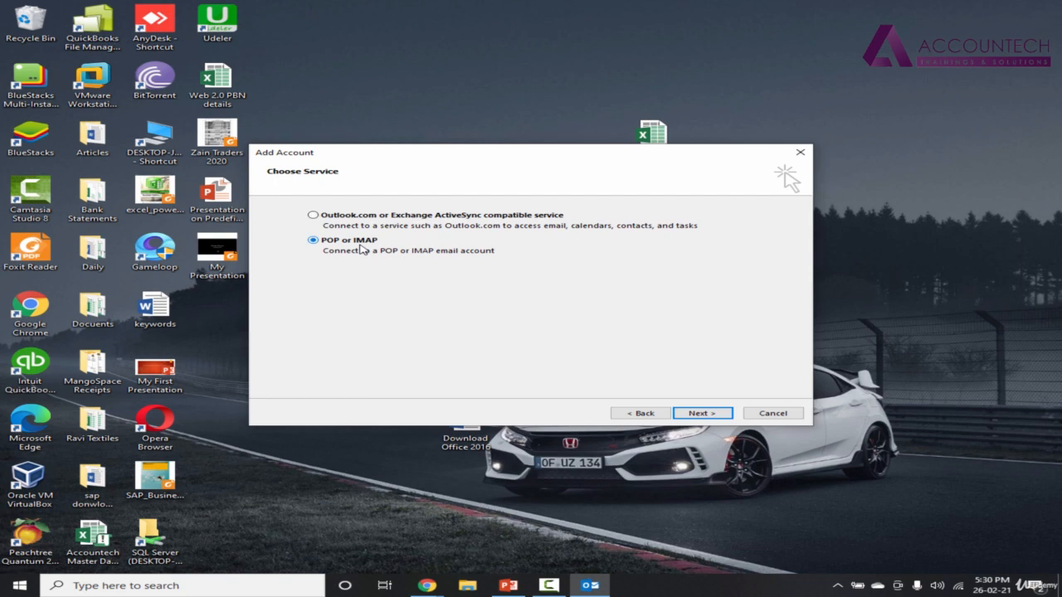
pyautogui.click(698, 415)
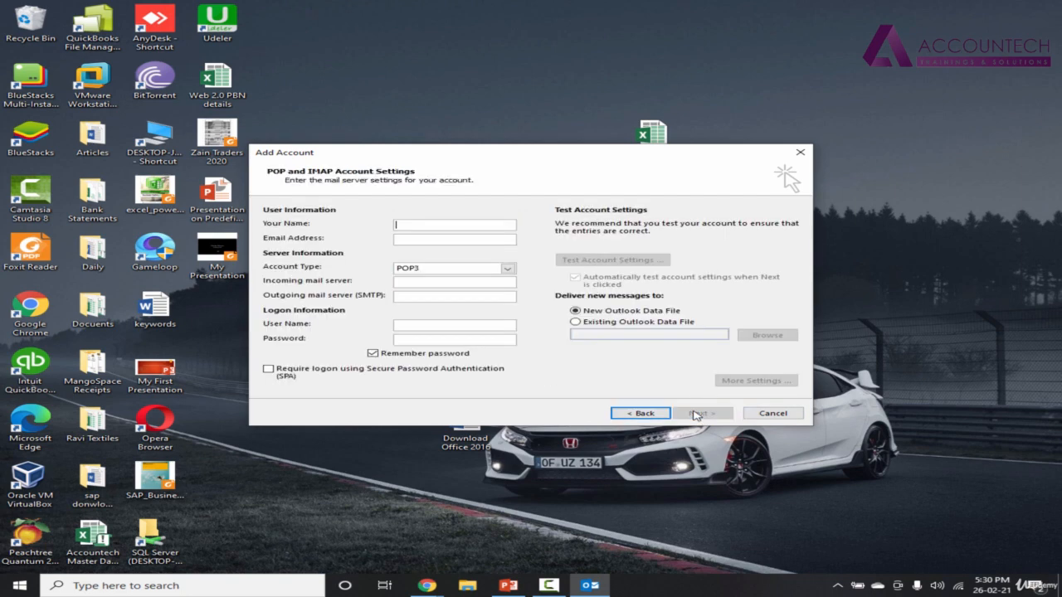
# Enter the account holder's full name in the user information of the POP and IMAP account settings.
pyautogui.click(438, 223)
pyautogui.click(417, 239)
pyautogui.write('Saad Nadeem')
# Copy the e-mail address from the Gmail account details in the browser and paste it as the Outlook account's email address.
pyautogui.click(427, 585)
pyautogui.click(580, 529)
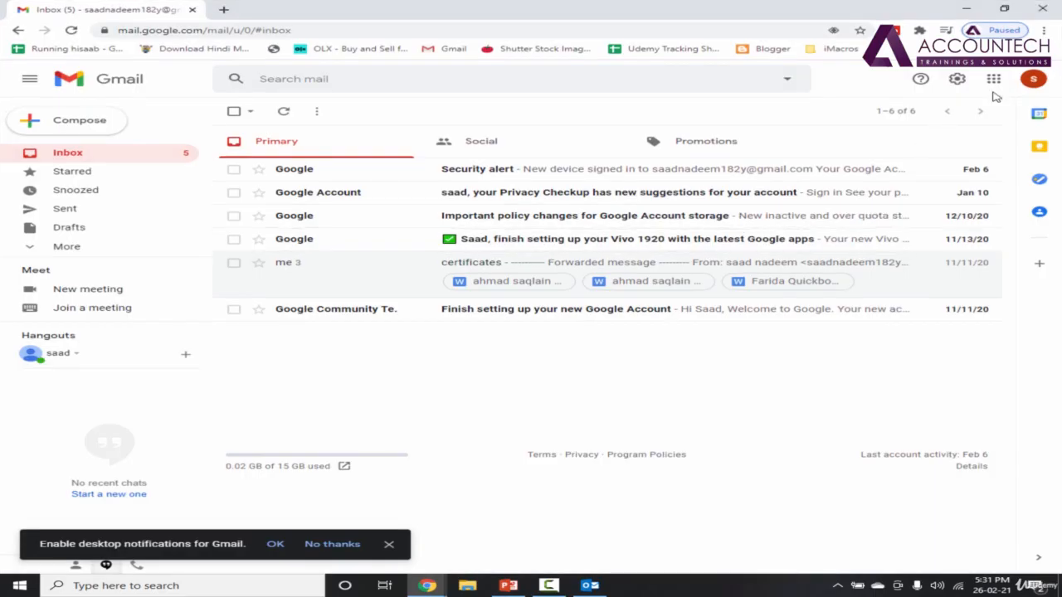
pyautogui.click(1033, 79)
pyautogui.moveTo(990, 183); pyautogui.dragTo(828, 183)
pyautogui.hotkey('ctrl', 'c')
pyautogui.press('Escape')
pyautogui.hotkey('alt', 'Tab')
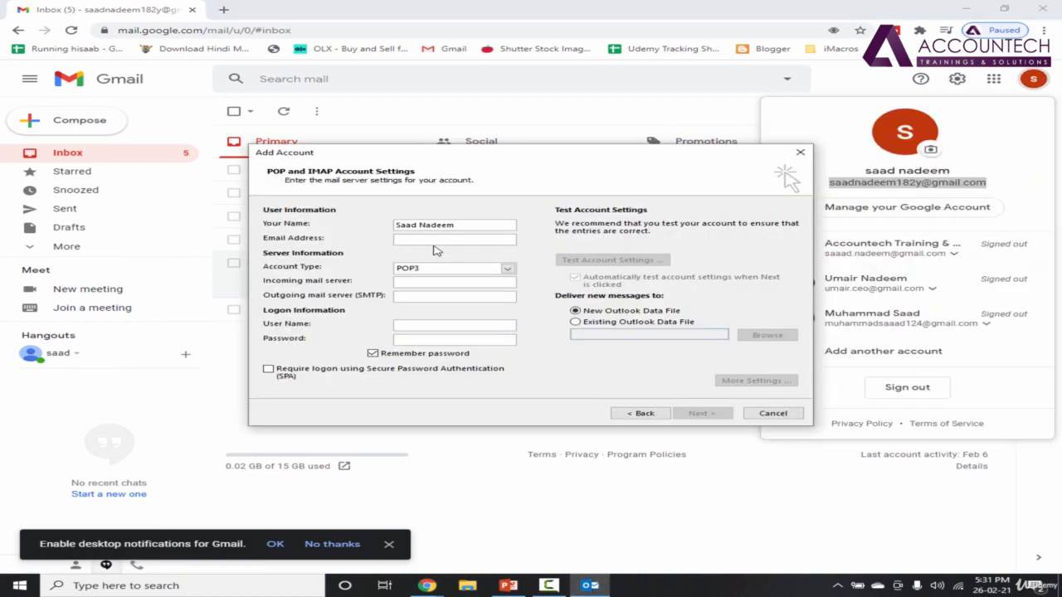
pyautogui.hotkey('ctrl', 'v')
# Keep the account type as POP3 and set the incoming server to pop.gmail.com and the outgoing server to smtp.gmail.com.
pyautogui.click(507, 269)
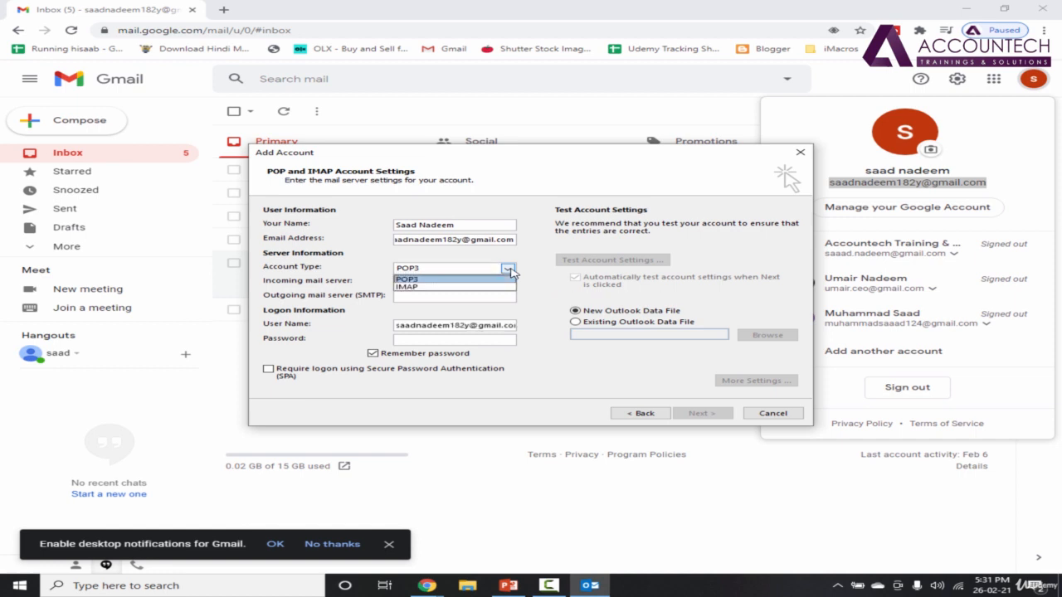
pyautogui.click(511, 273)
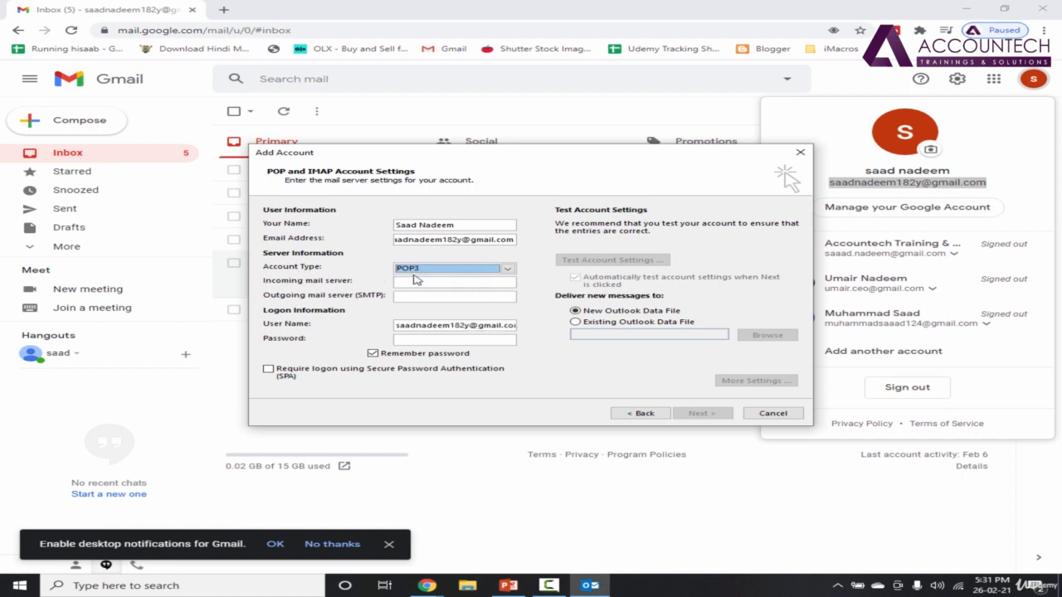
pyautogui.click(411, 282)
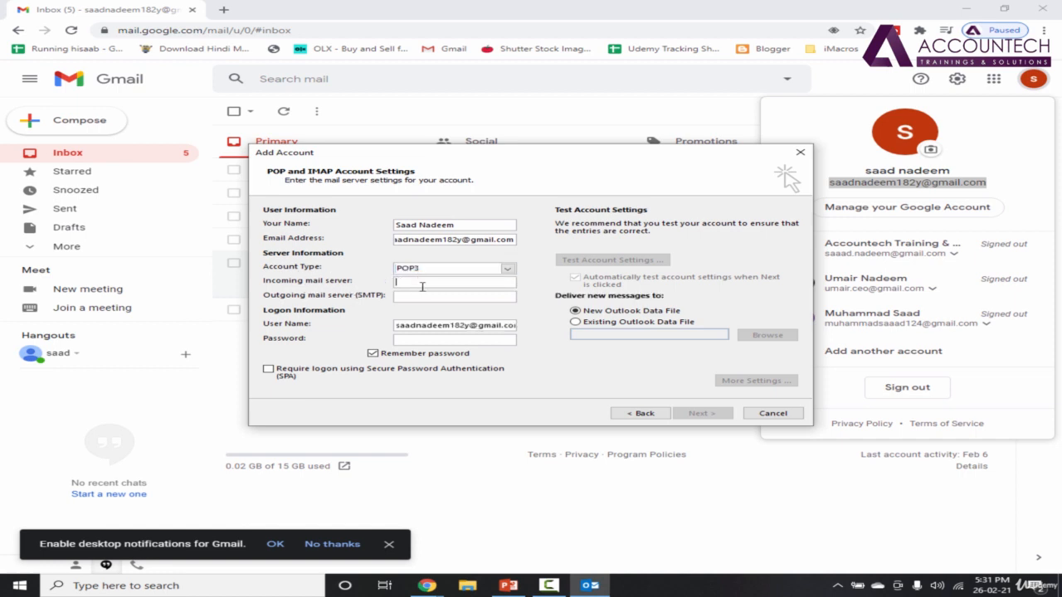
pyautogui.write('pop.gmail.com')
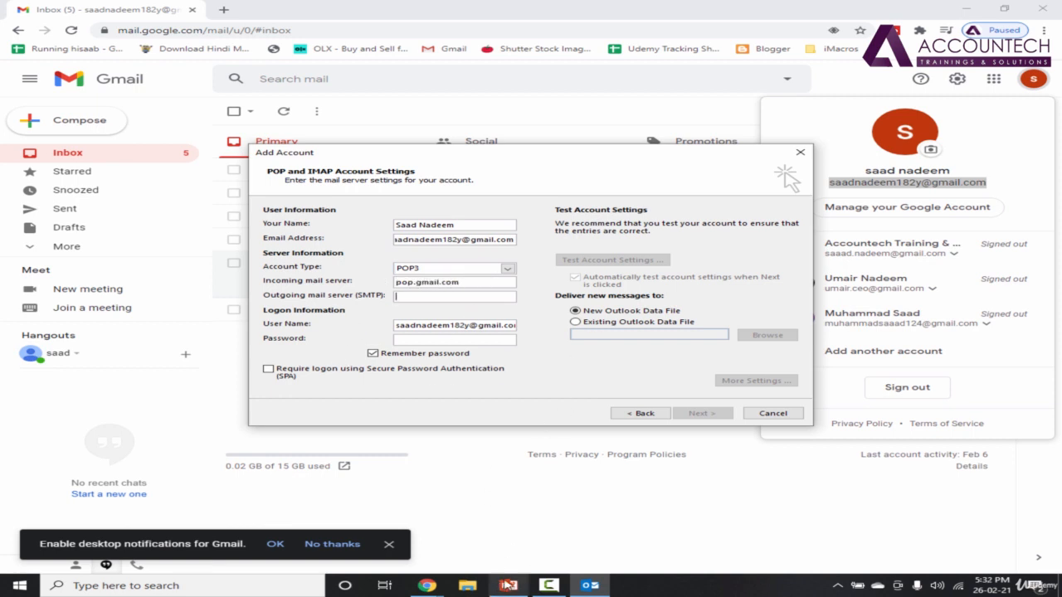
pyautogui.write('smtp')
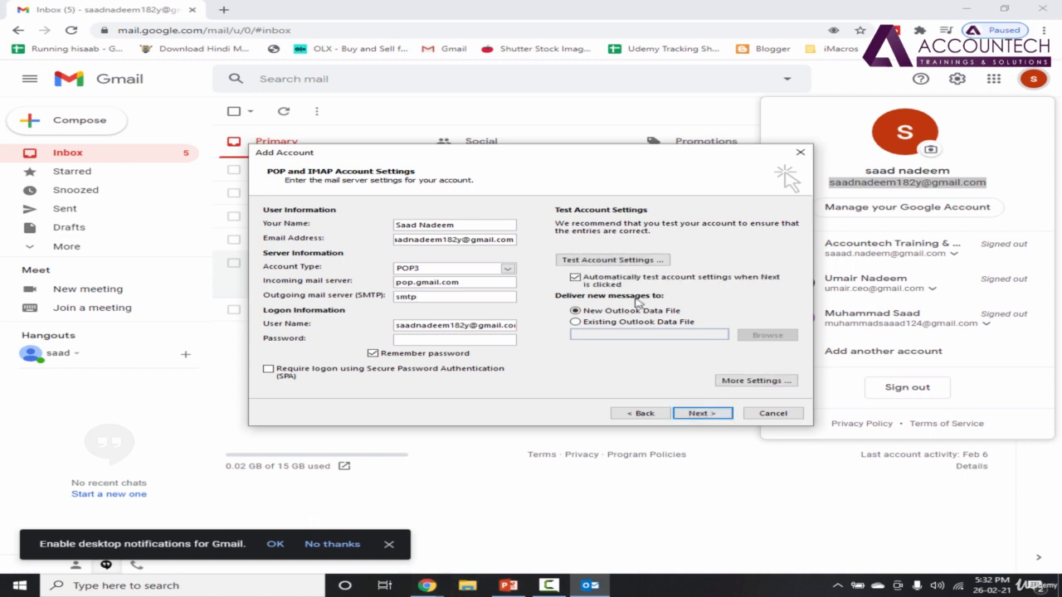
pyautogui.write('.gmail.com')
# Keep the filled-in user name and enter the account password in the logon information.
pyautogui.press('Tab')
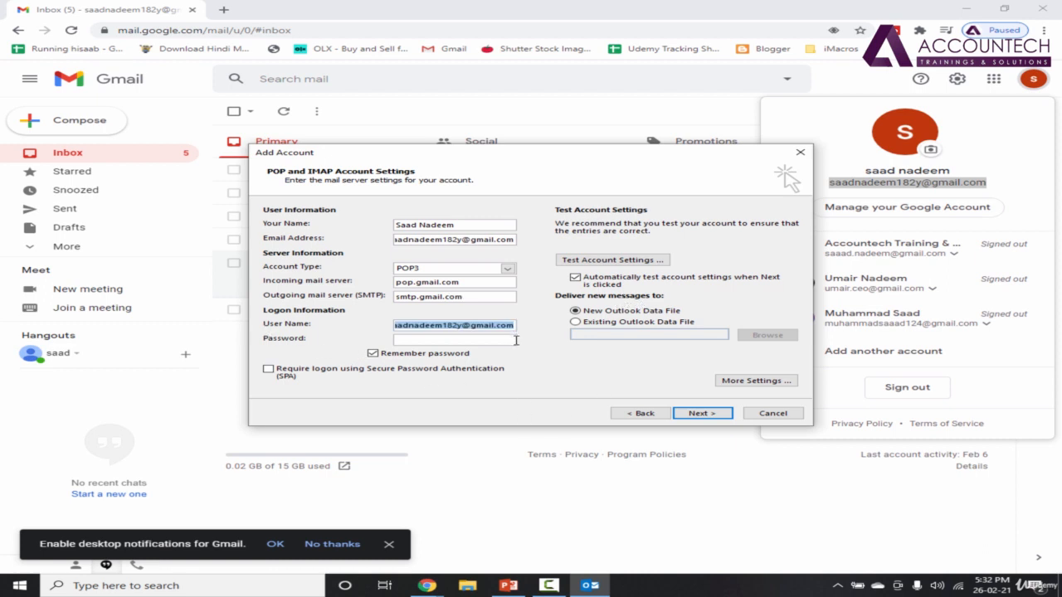
pyautogui.press('Tab')
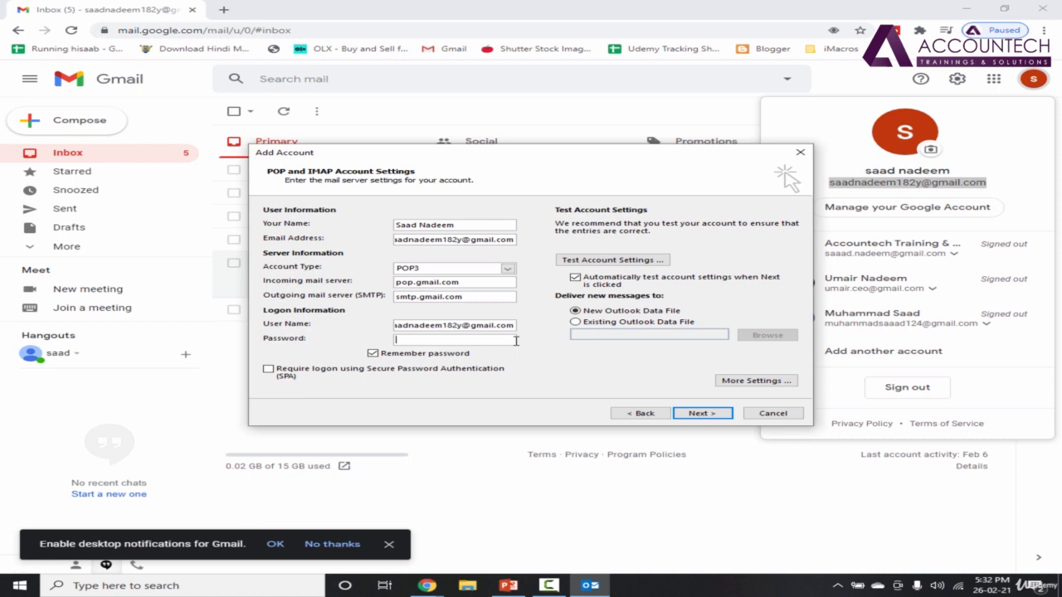
pyautogui.write('***')
pyautogui.write('*****')
# In the additional account settings, require authentication for the outgoing SMTP server, using the same settings as the incoming mail server.
pyautogui.click(751, 381)
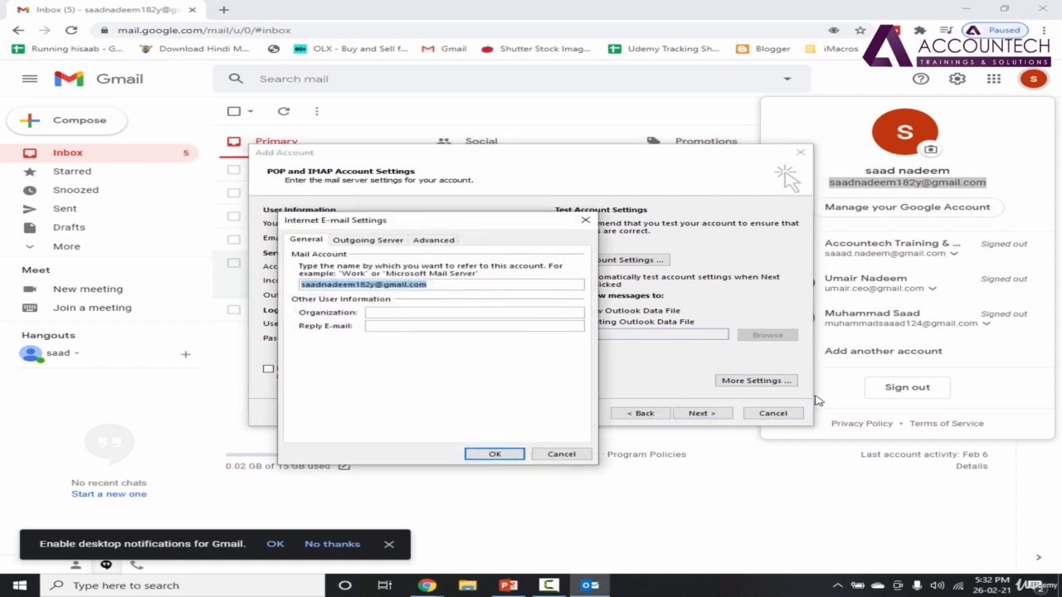
pyautogui.click(375, 241)
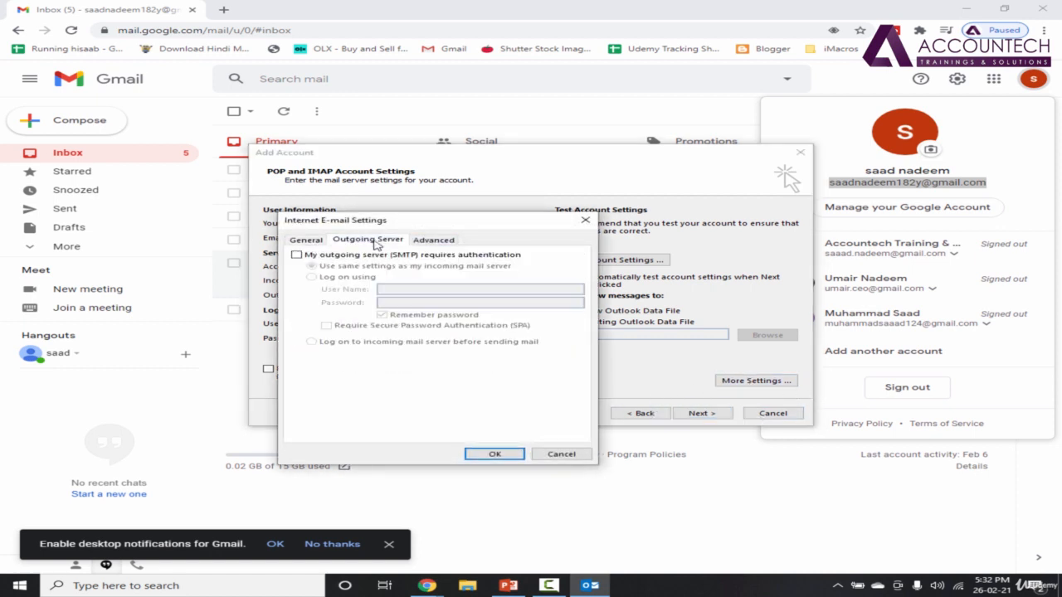
pyautogui.click(297, 255)
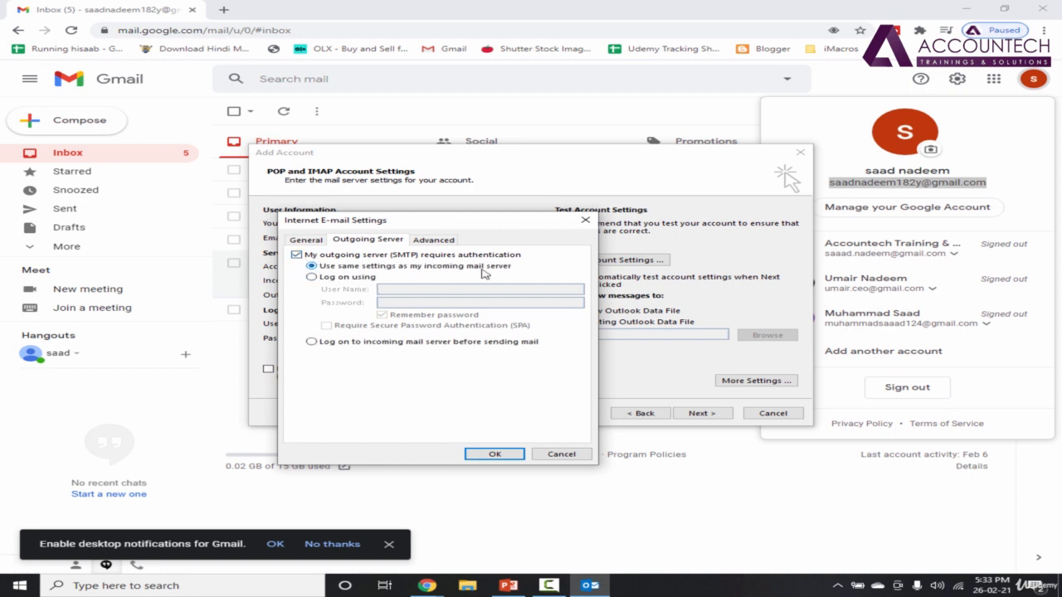
# Set the incoming POP3 port to 995 with SSL and the outgoing SMTP port to 587 with TLS, and apply the settings.
pyautogui.click(434, 240)
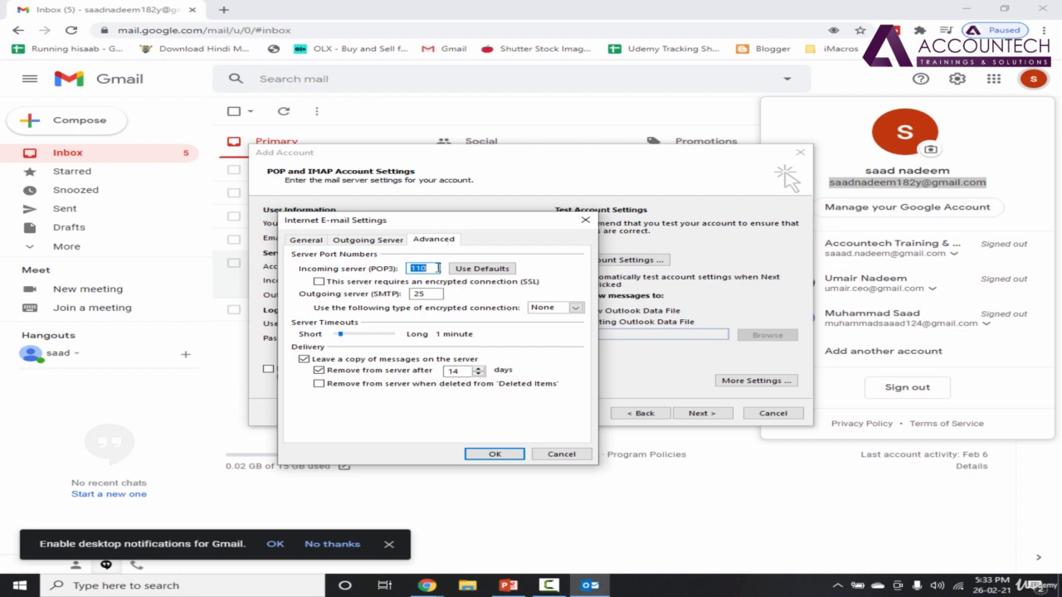
pyautogui.write('995')
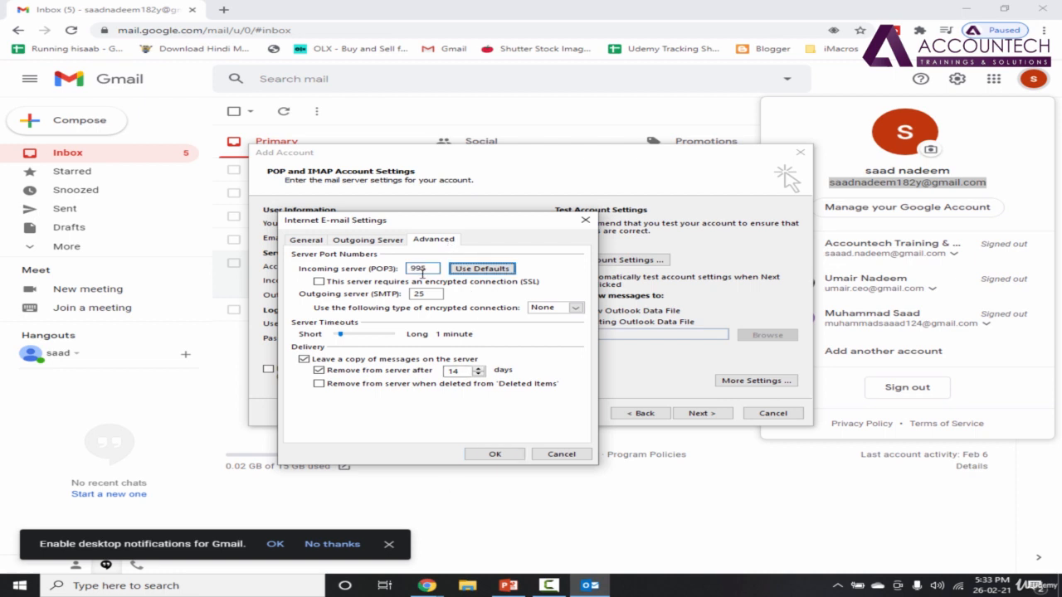
pyautogui.click(431, 294)
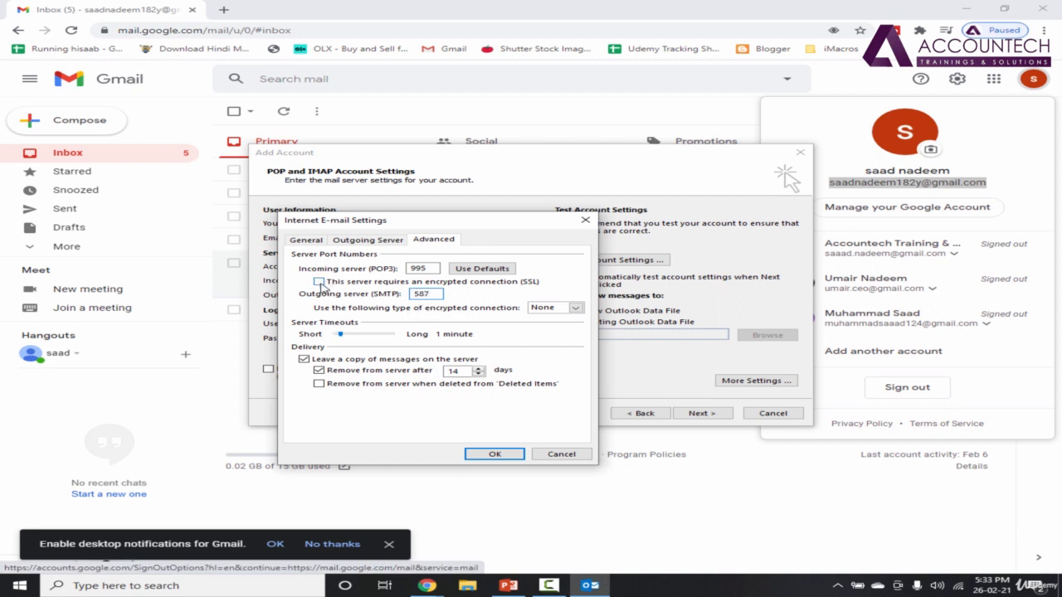
pyautogui.click(501, 283)
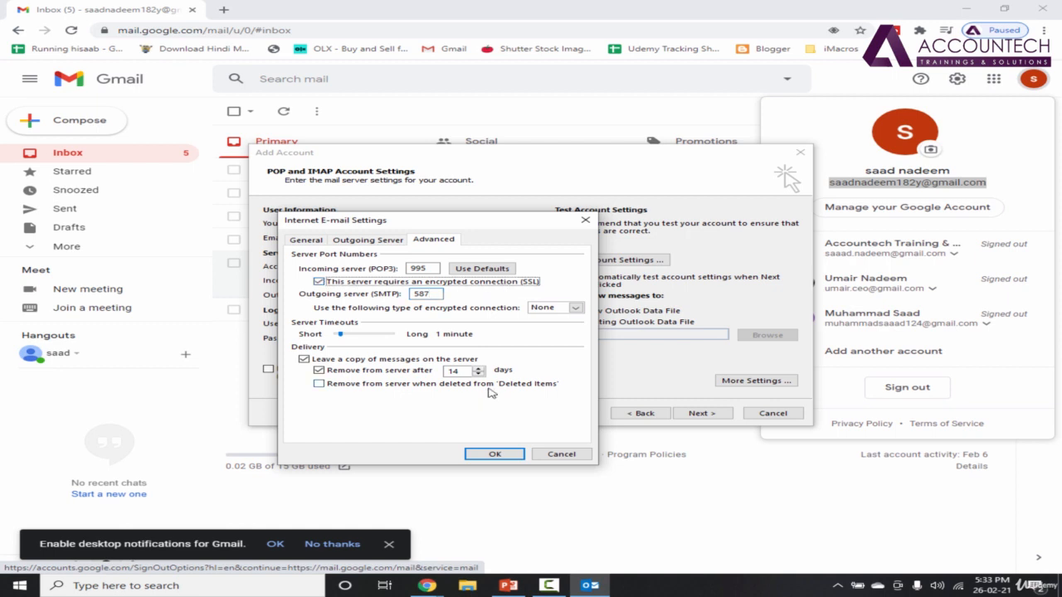
pyautogui.click(575, 308)
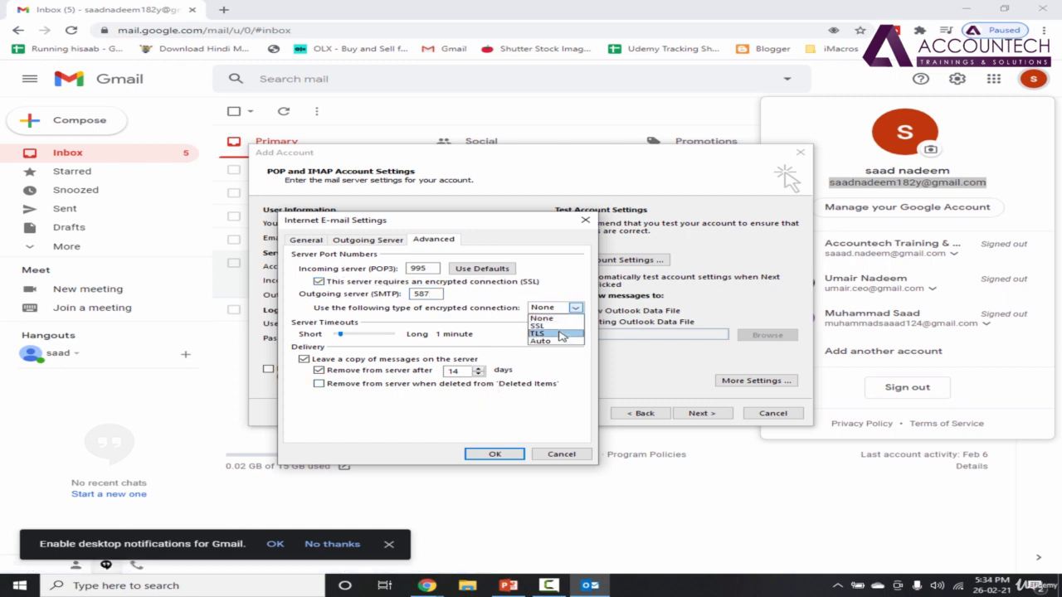
pyautogui.click(562, 333)
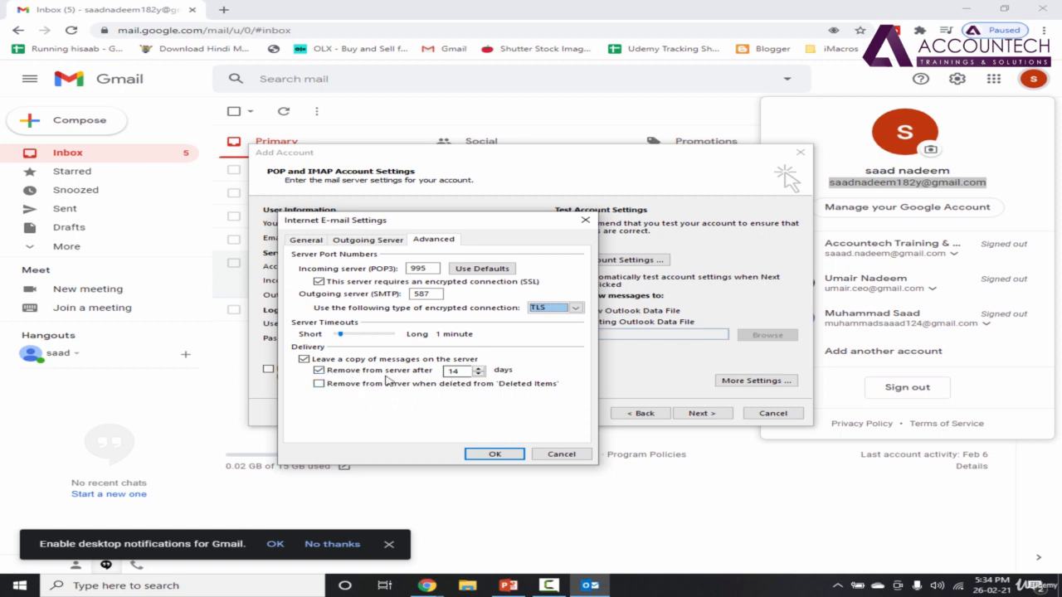
pyautogui.click(320, 371)
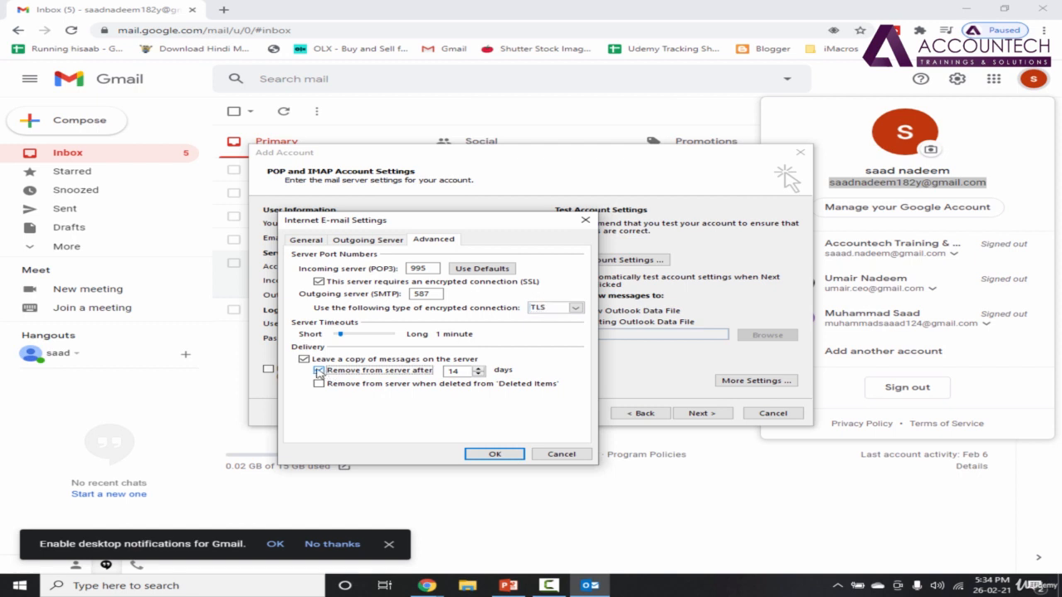
pyautogui.click(496, 454)
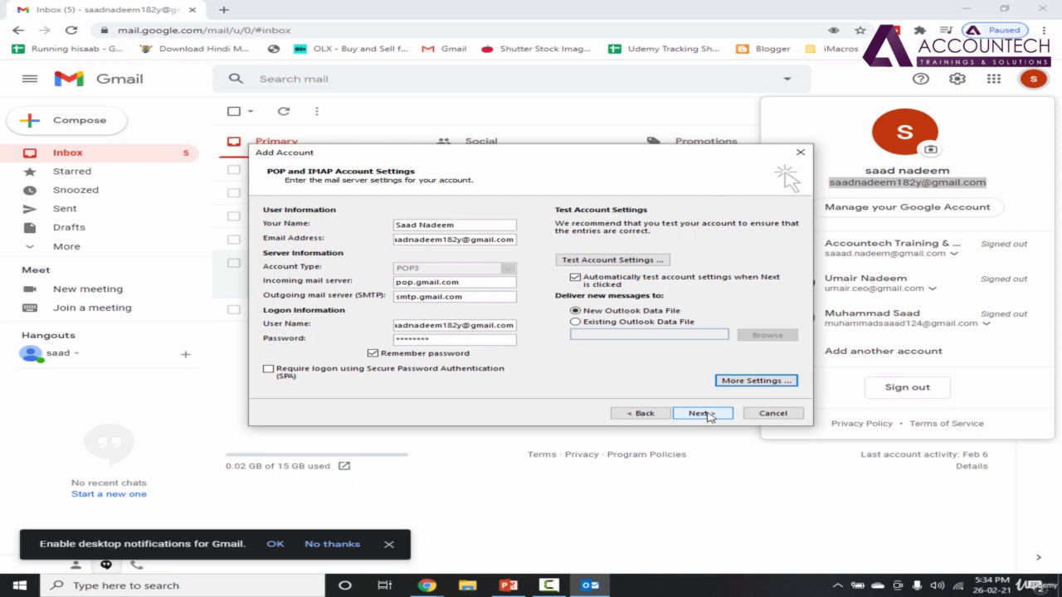
# Run the account settings test, accept the pop.gmail.com logon with the filled-in credentials, and close the test results.
pyautogui.click(706, 413)
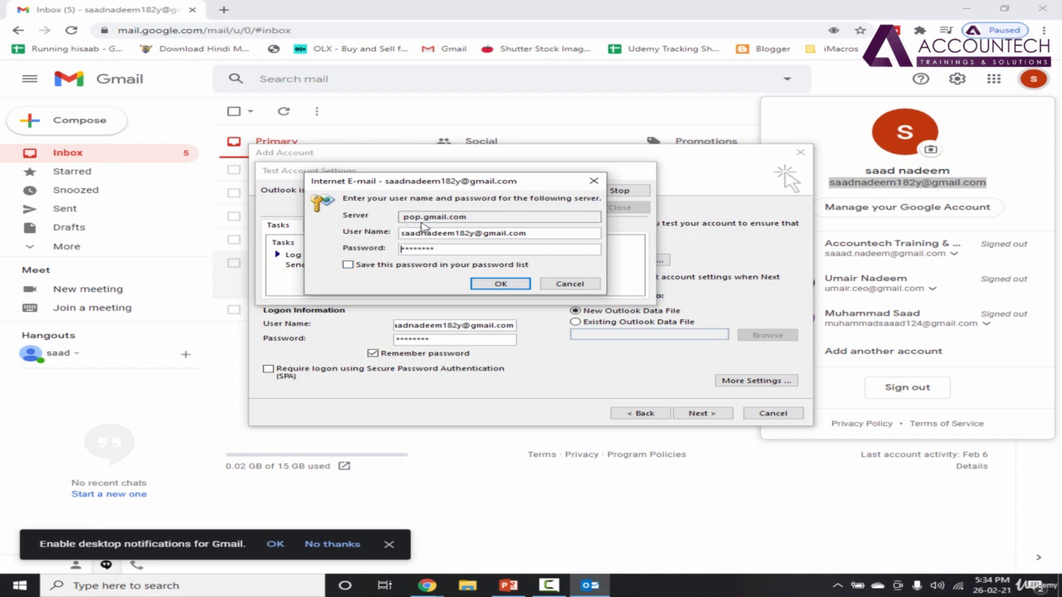
pyautogui.click(498, 284)
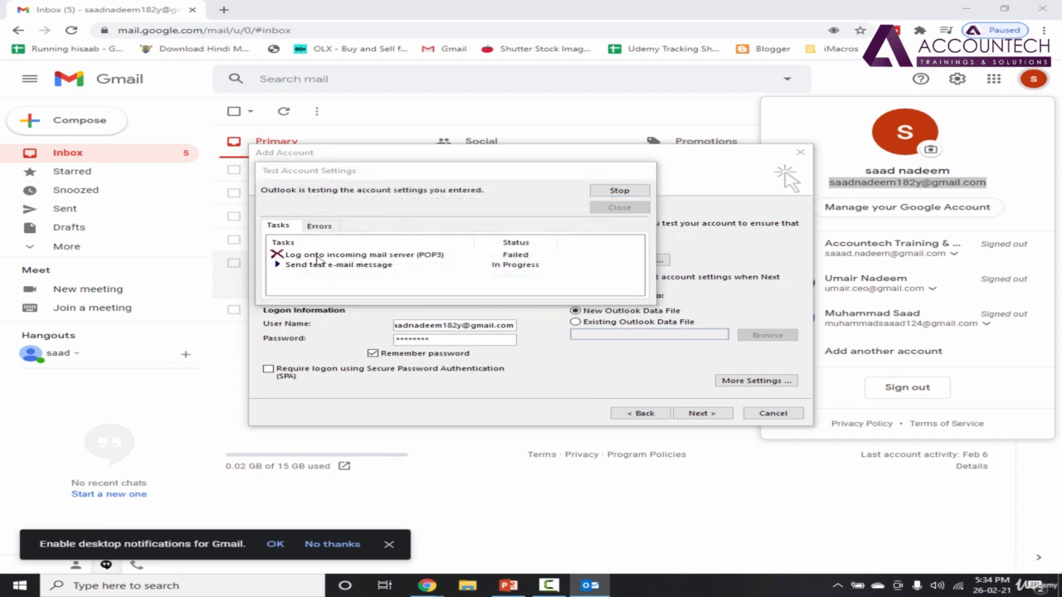
pyautogui.doubleClick(455, 252)
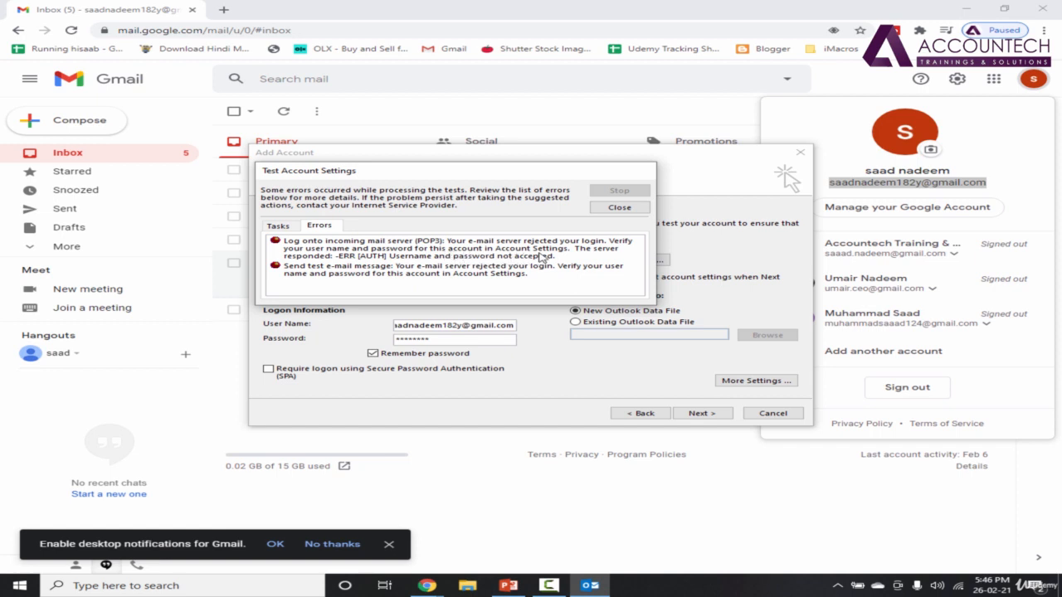
pyautogui.click(626, 210)
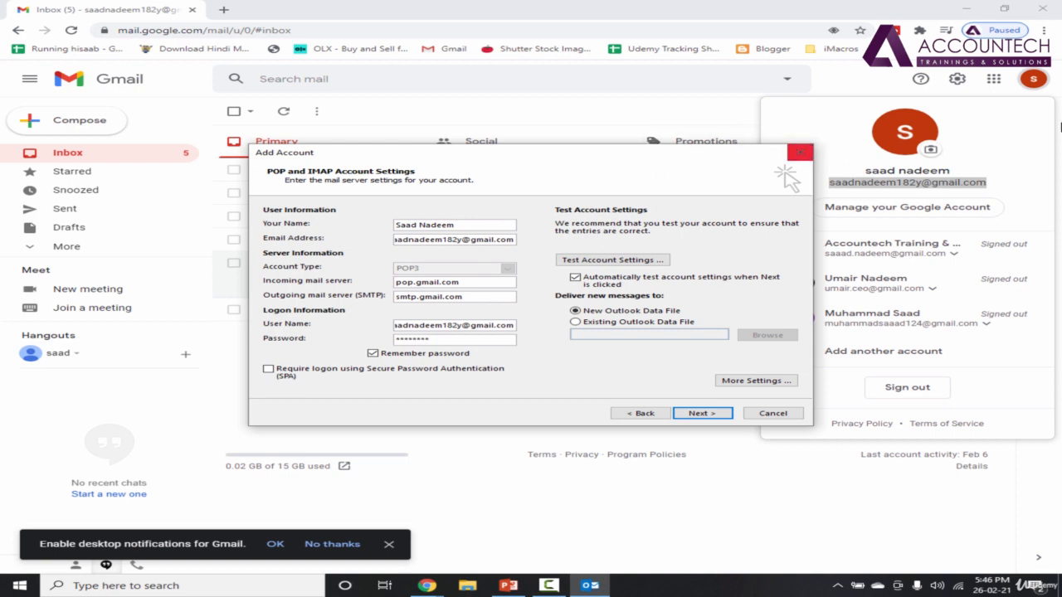
# Switch to Gmail in the browser, sign out, and sign back in with the account password.
pyautogui.click(1001, 144)
pyautogui.click(927, 400)
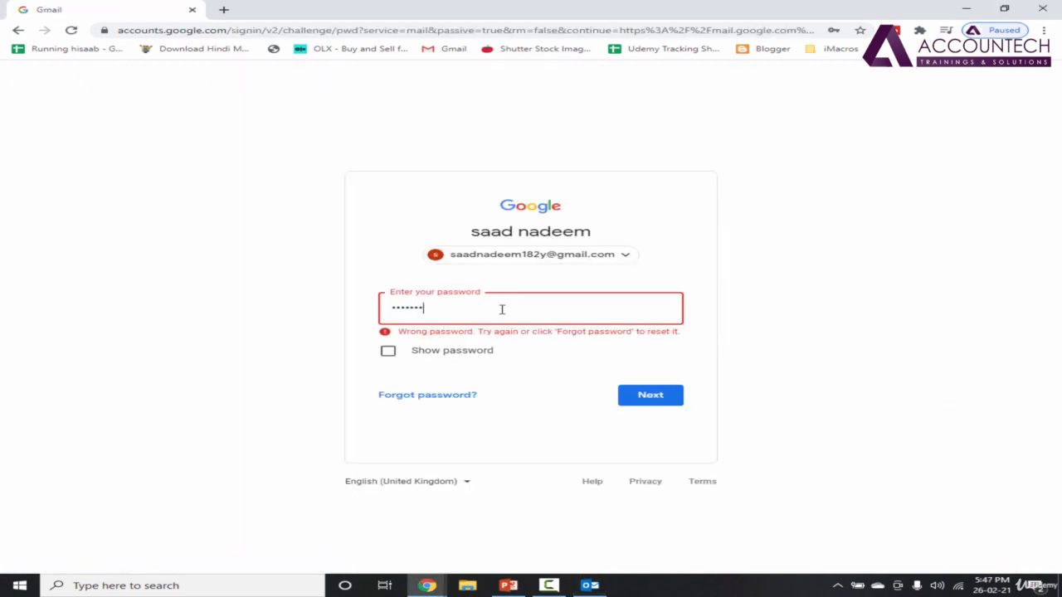
pyautogui.press('Return')
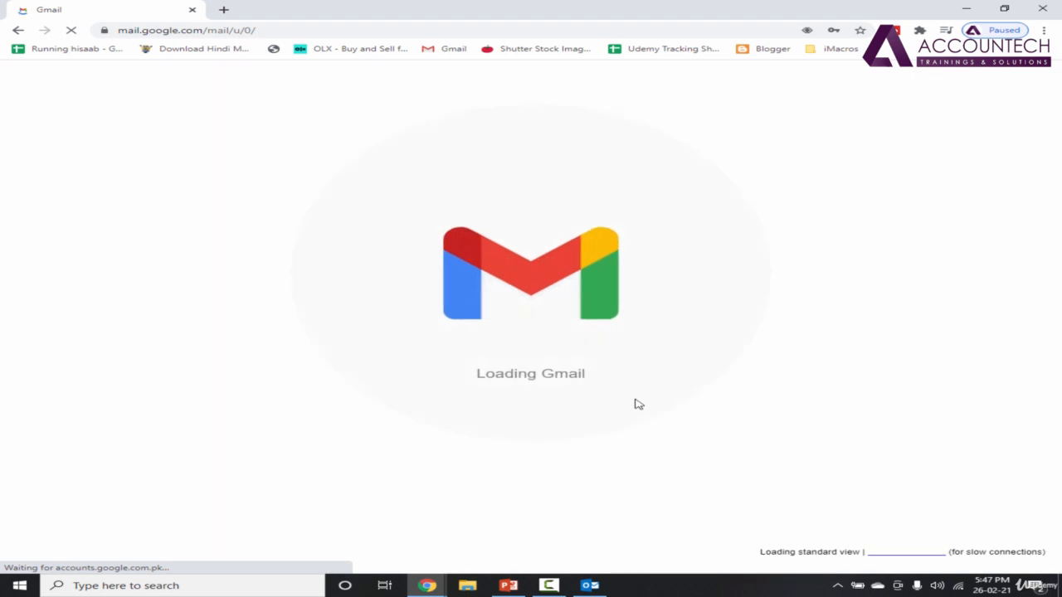
# Switch back to Outlook and replace the logon password with the Gmail account's password.
pyautogui.click(590, 586)
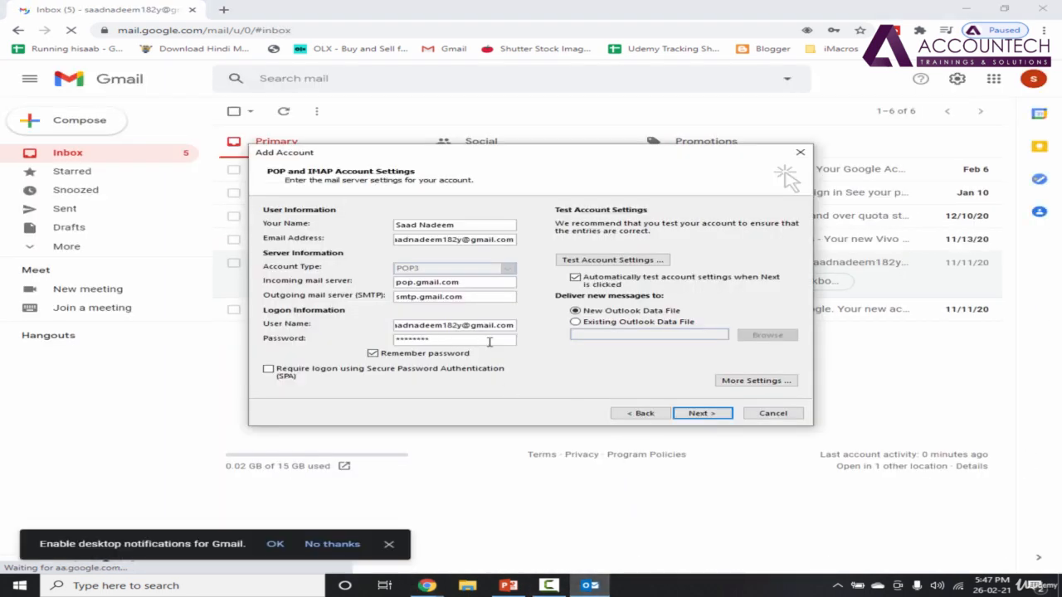
pyautogui.moveTo(479, 341); pyautogui.dragTo(375, 340)
pyautogui.press('BackSpace')
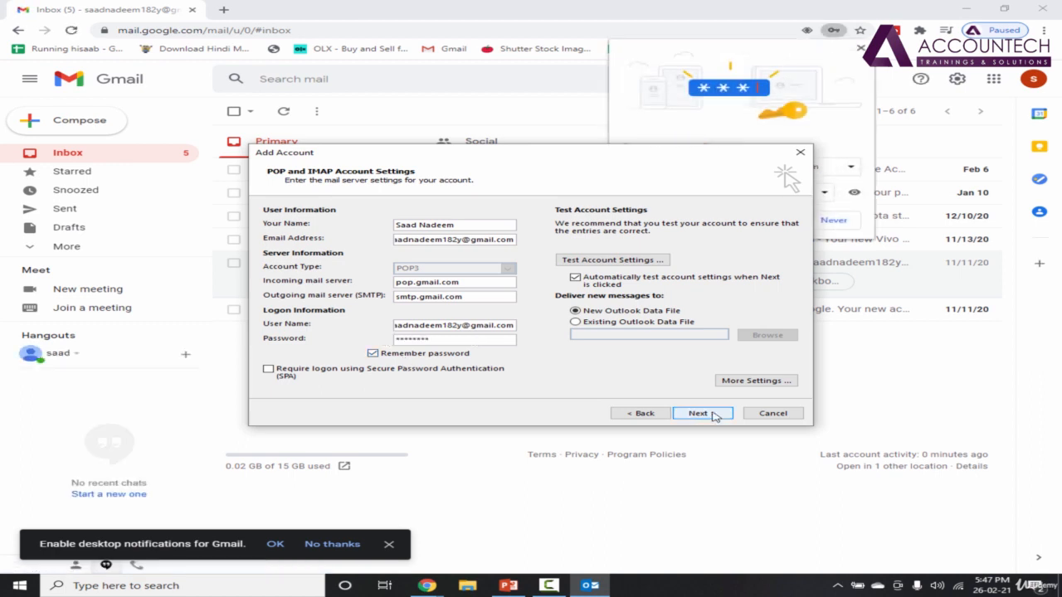
# Test the account settings again, submit the account password for pop.gmail.com, and cancel the smtp.gmail.com logon request.
pyautogui.click(715, 415)
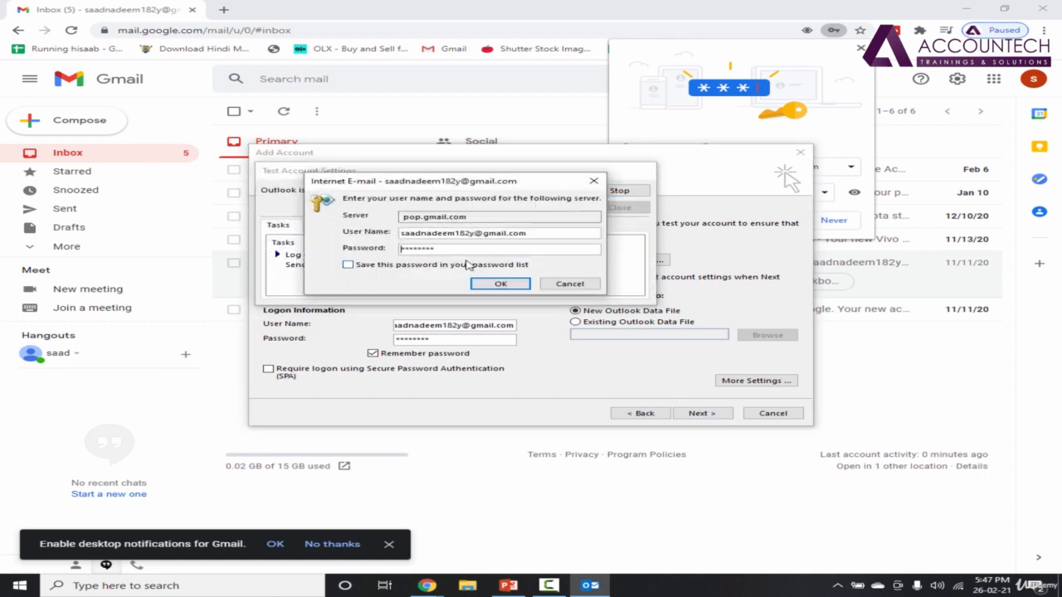
pyautogui.click(692, 281)
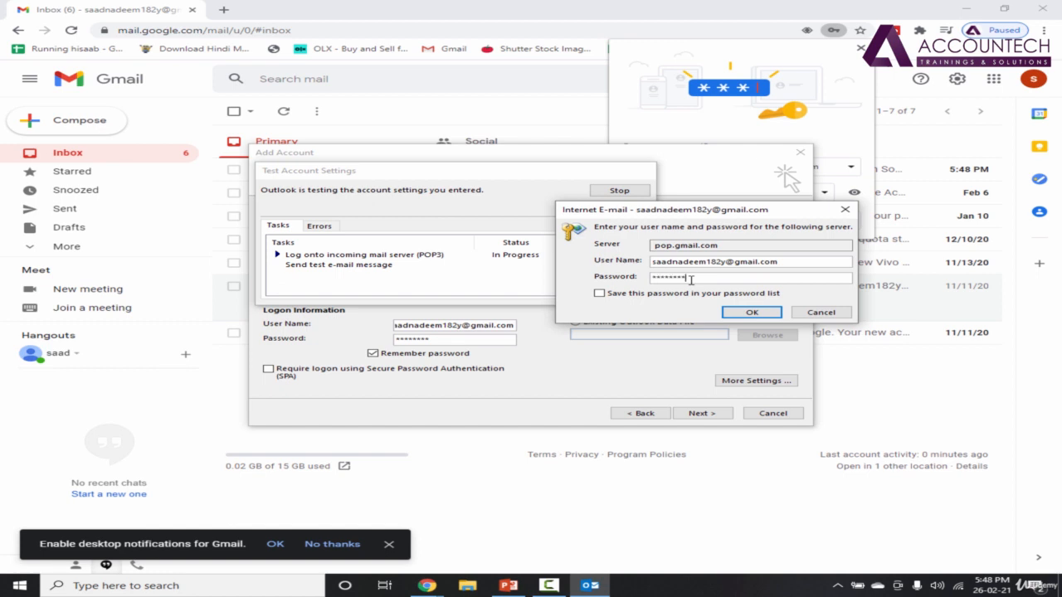
pyautogui.click(750, 313)
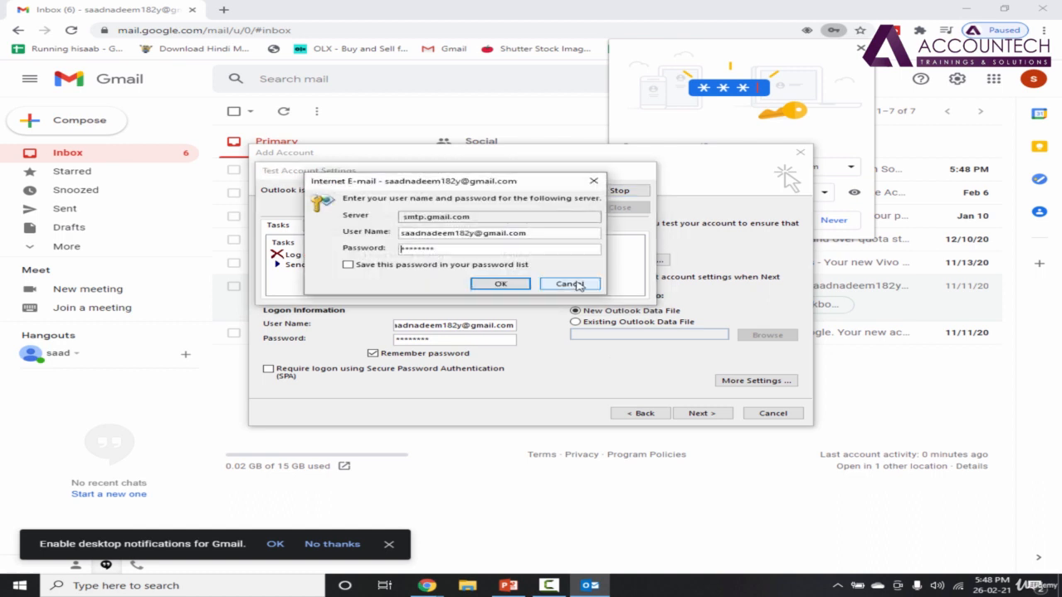
pyautogui.click(570, 284)
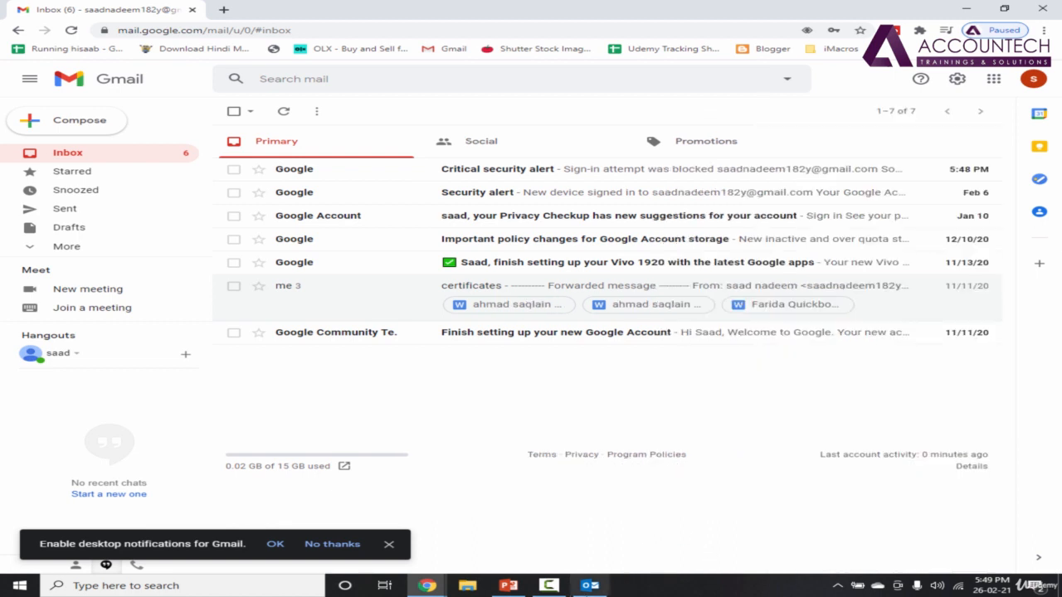
# Open Google's critical security alert email in Gmail, check the activity, and confirm the blocked sign-in attempt as your own.
pyautogui.click(588, 586)
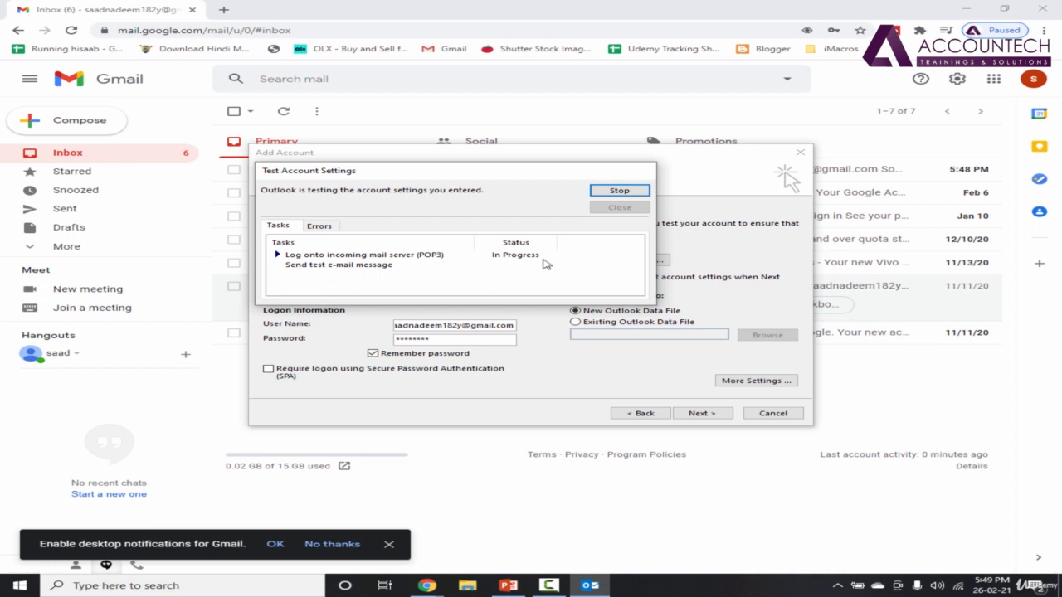
pyautogui.click(83, 160)
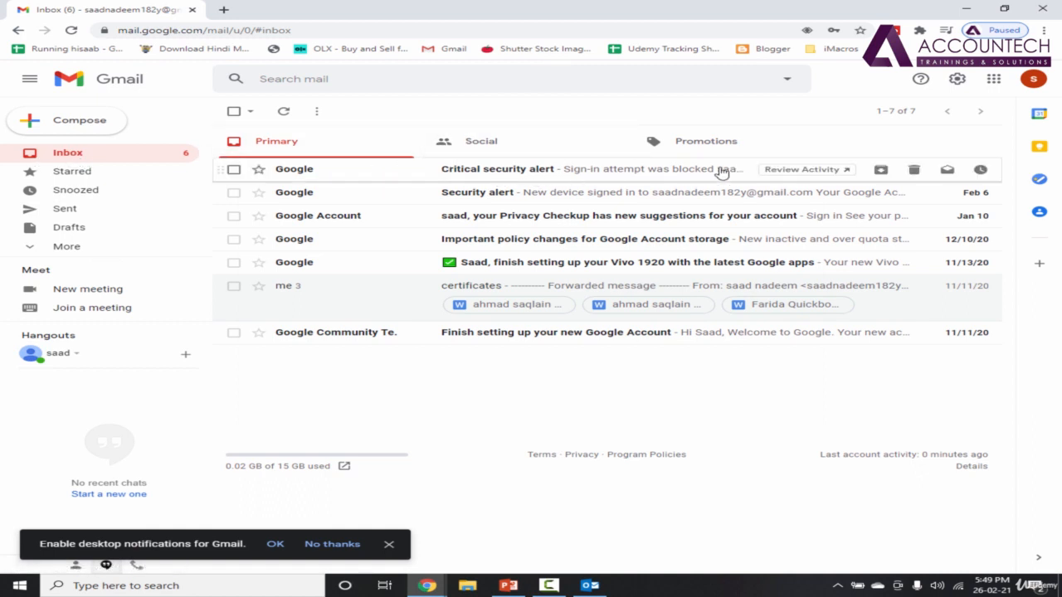
pyautogui.click(612, 172)
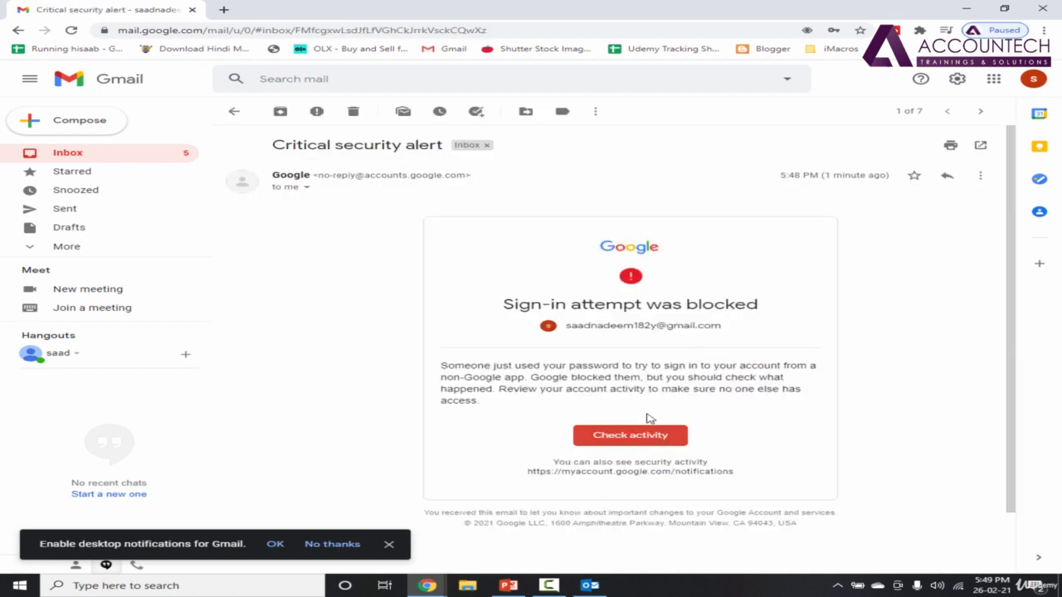
pyautogui.click(647, 445)
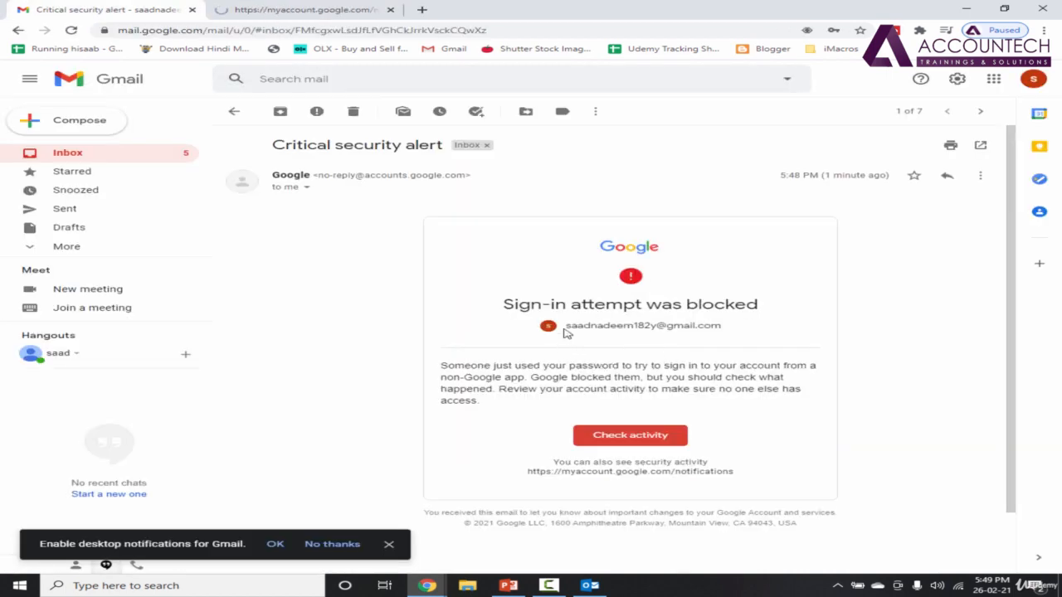
pyautogui.click(229, 17)
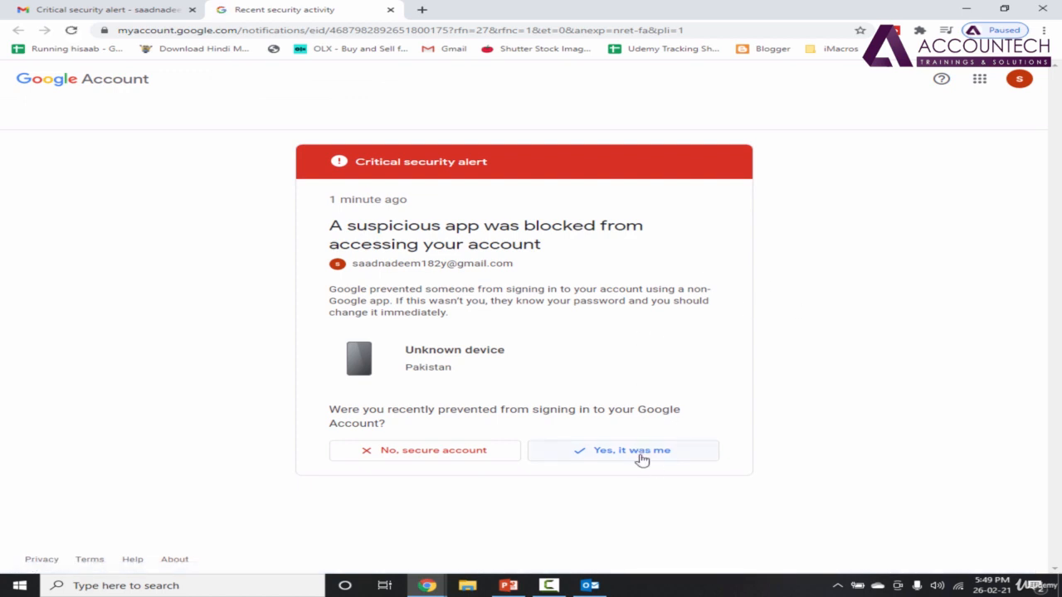
pyautogui.click(642, 456)
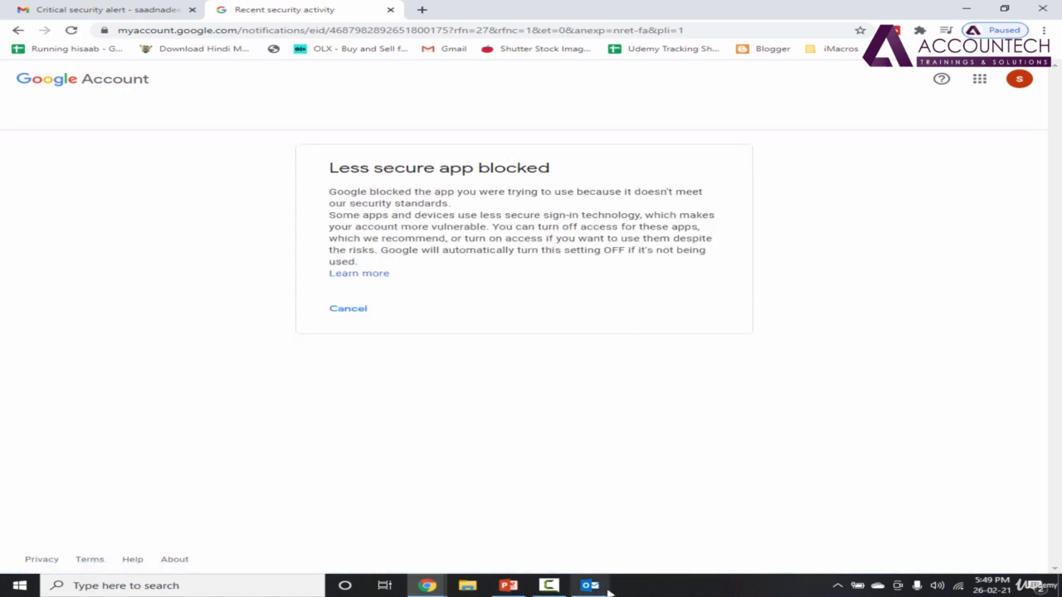
# Switch to Outlook, close the account test results, and start another test of the account settings.
pyautogui.click(590, 585)
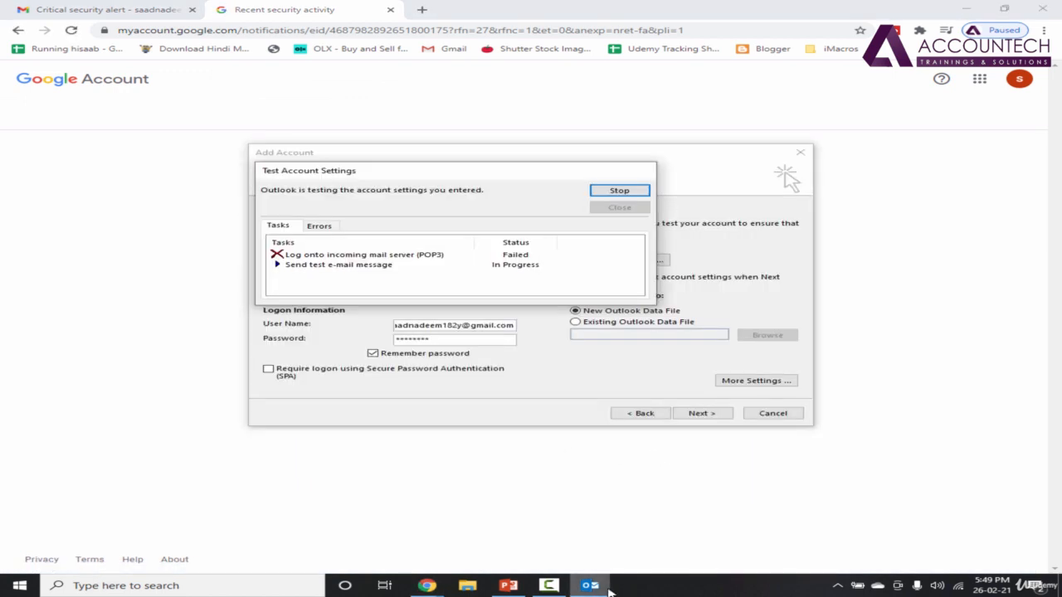
pyautogui.click(620, 207)
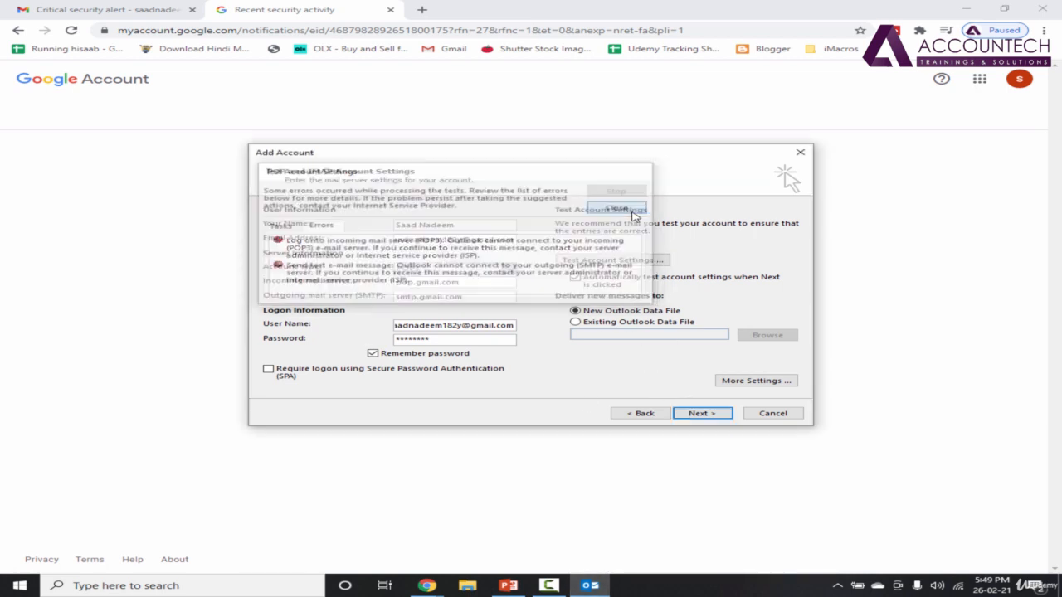
pyautogui.click(714, 412)
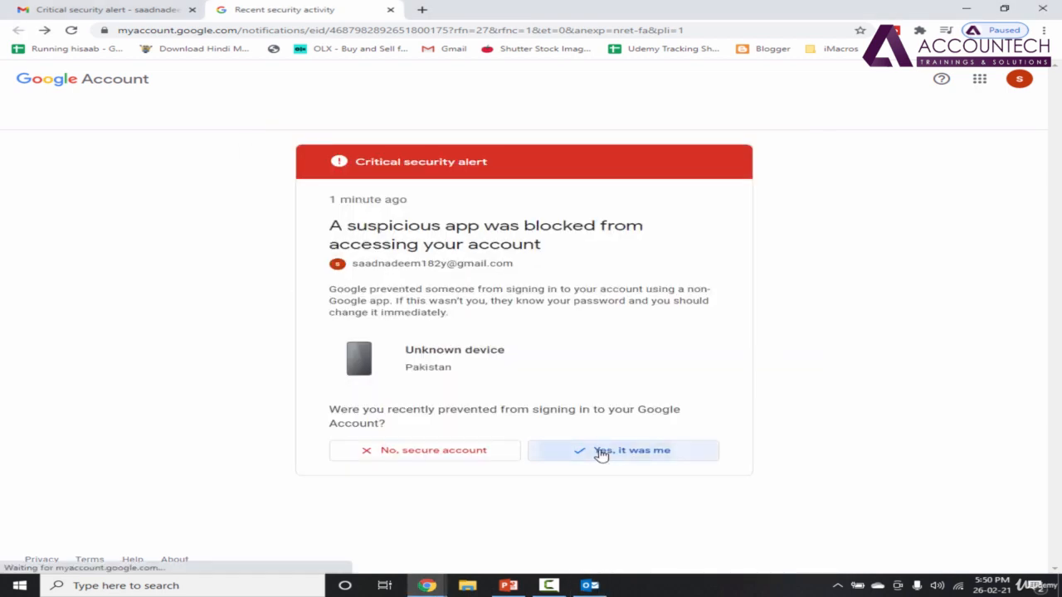
# Acknowledge the blocked sign-in in the browser again, read the less secure app explanation, and go back to the alert.
pyautogui.click(601, 453)
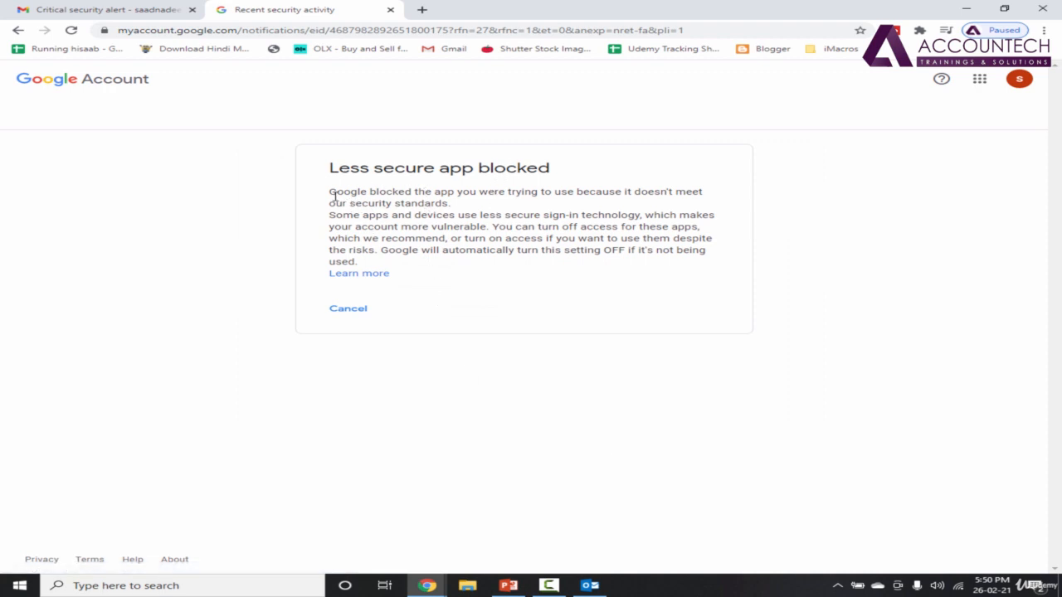
pyautogui.moveTo(335, 196); pyautogui.dragTo(472, 197)
pyautogui.hotkey('alt', 'Left')
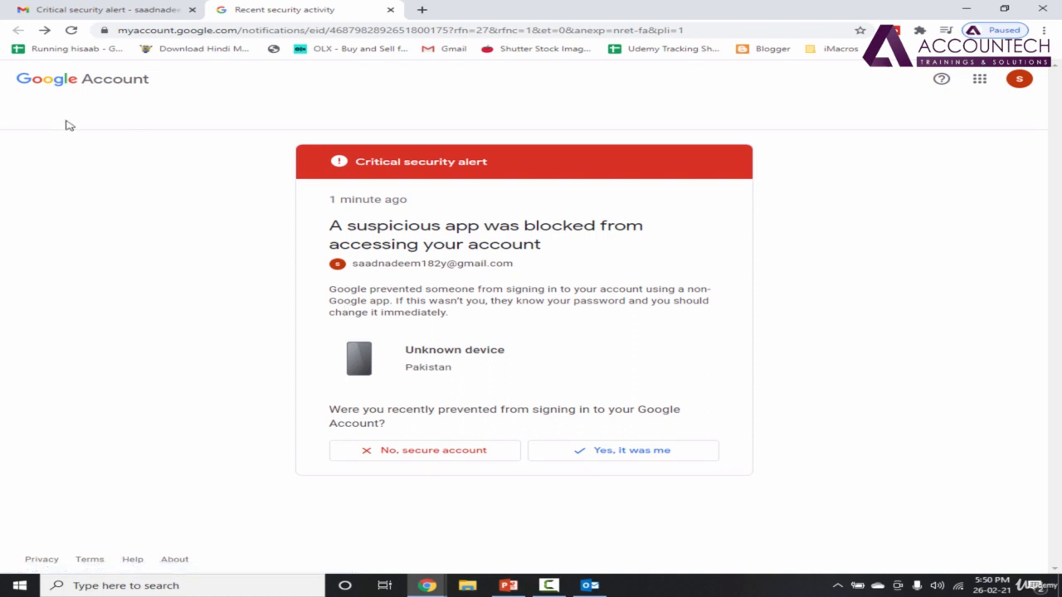
# Turn on access for less secure apps in the Google Account's security settings.
pyautogui.click(36, 84)
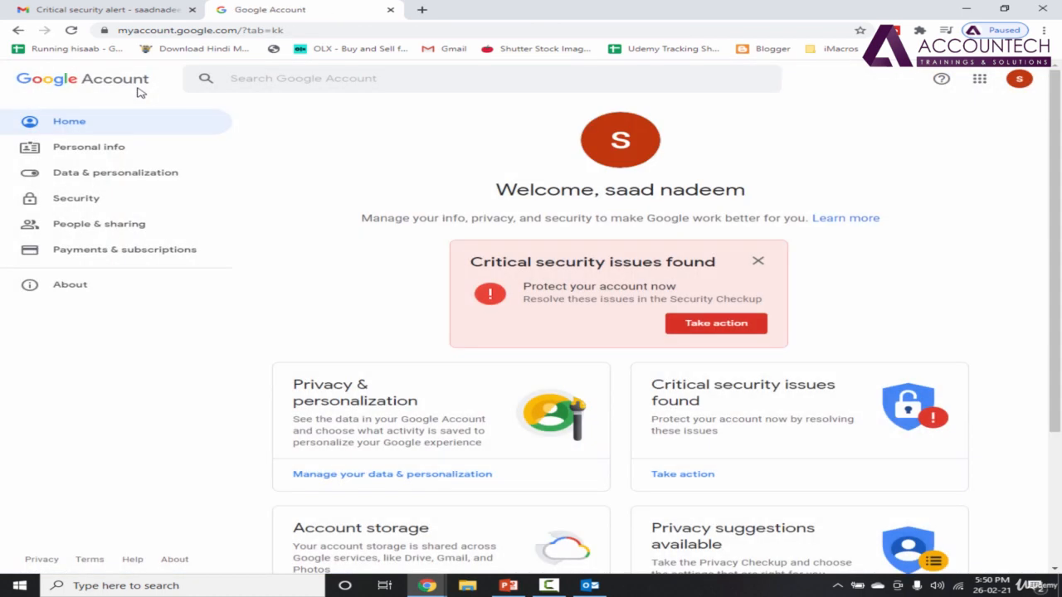
pyautogui.click(93, 205)
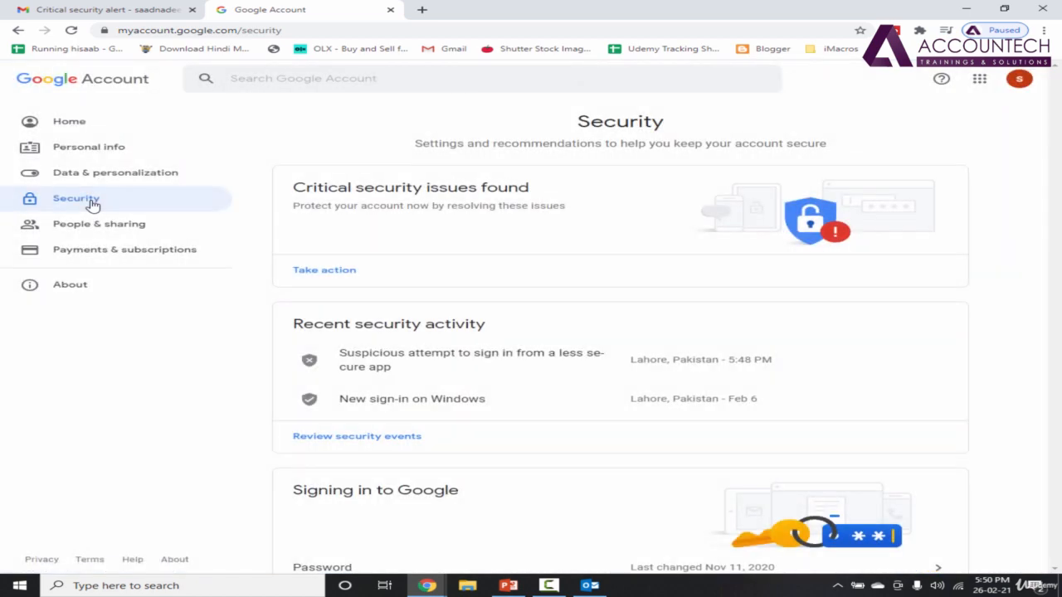
pyautogui.scroll(-12, 745, 365)
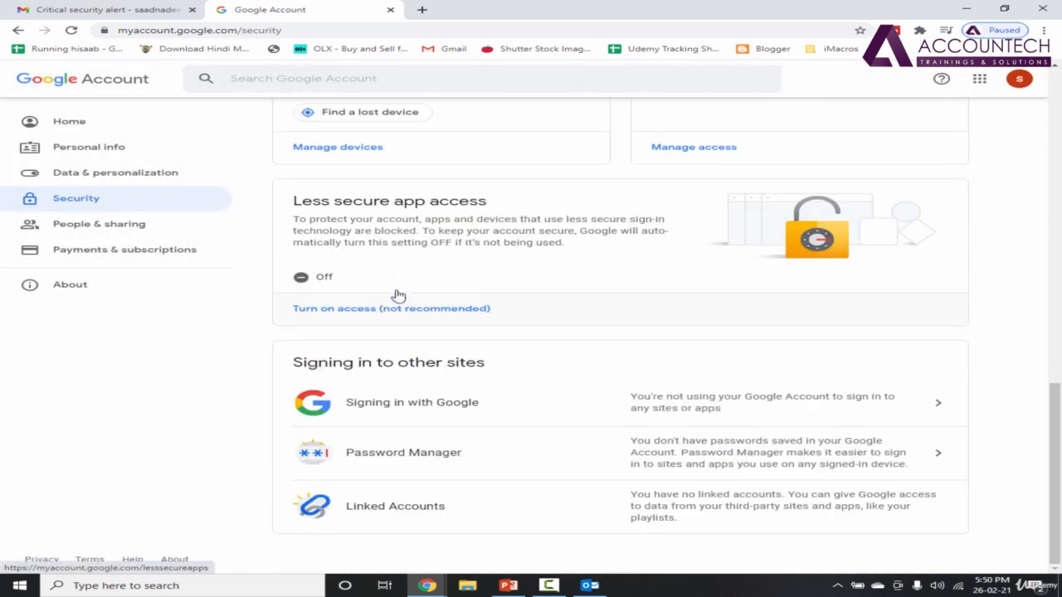
pyautogui.click(404, 310)
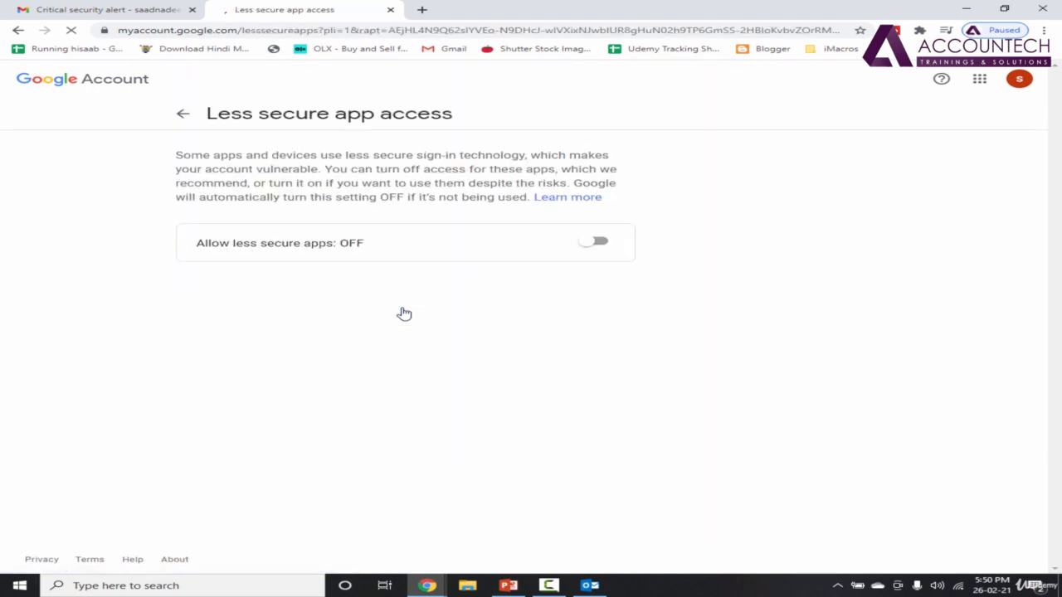
pyautogui.click(611, 248)
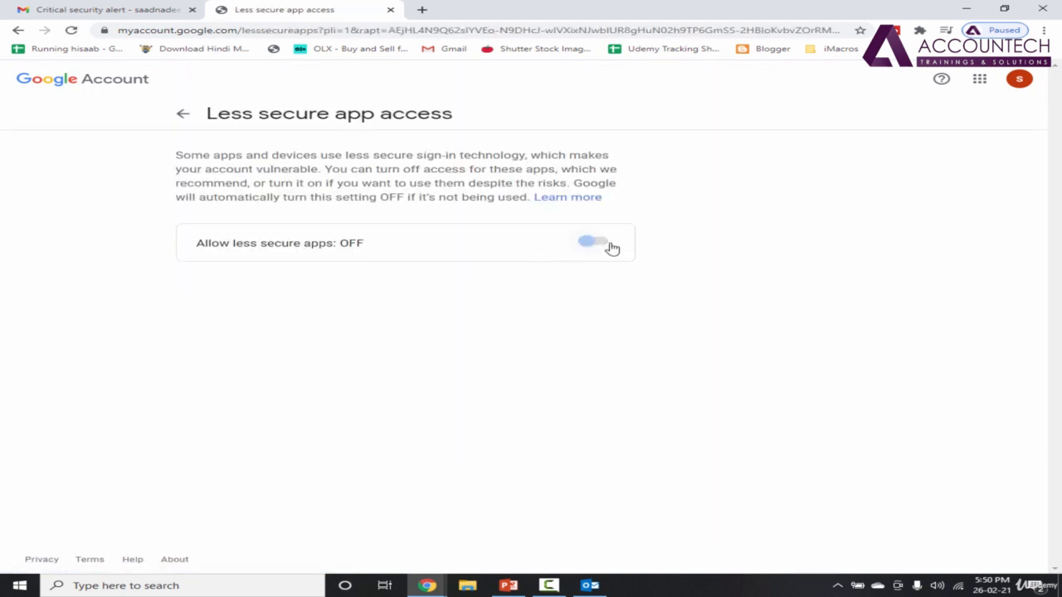
# Return to the Google Account security settings and check the status of less secure app access.
pyautogui.click(181, 114)
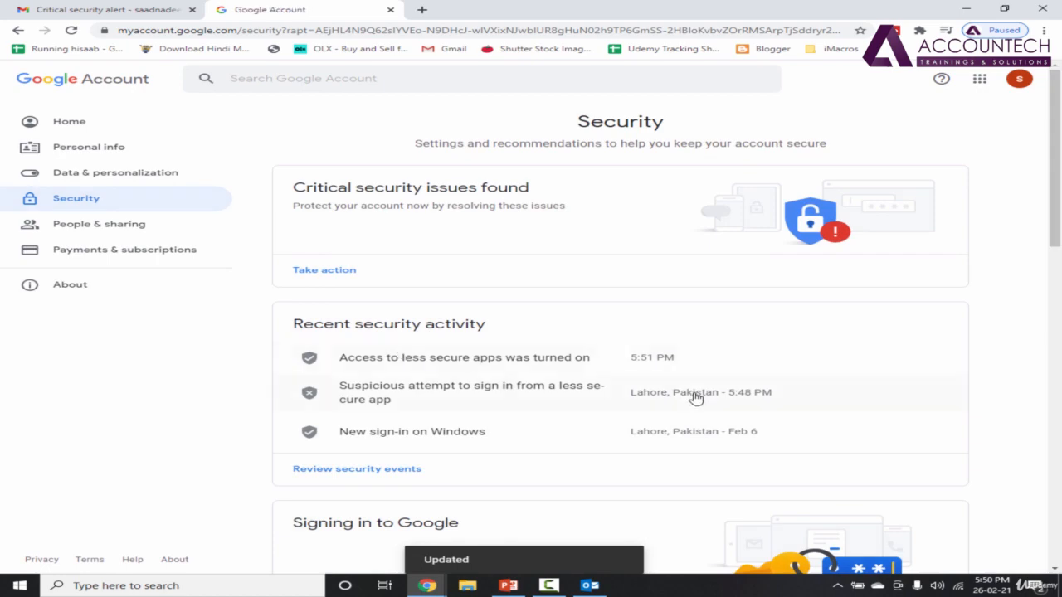
pyautogui.scroll(-9, 695, 398)
pyautogui.scroll(-3, 695, 396)
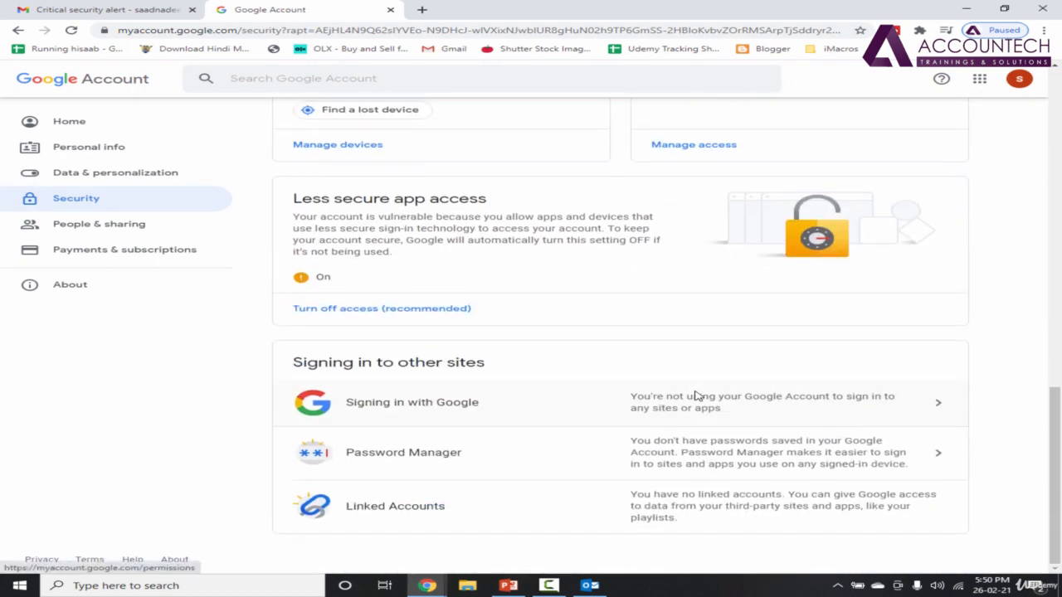
pyautogui.click(76, 132)
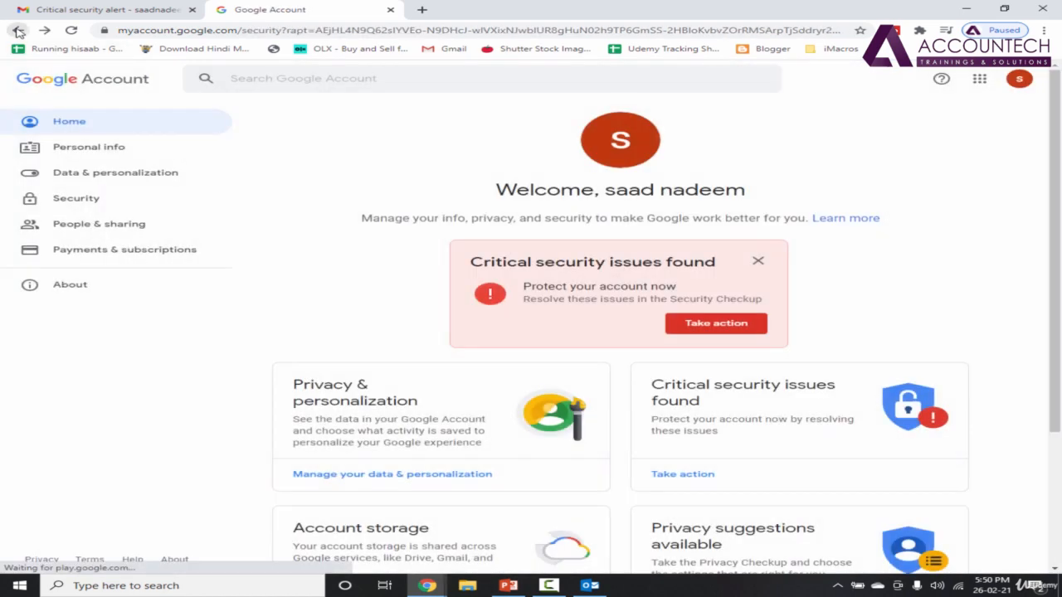
pyautogui.click(18, 31)
pyautogui.click(19, 31)
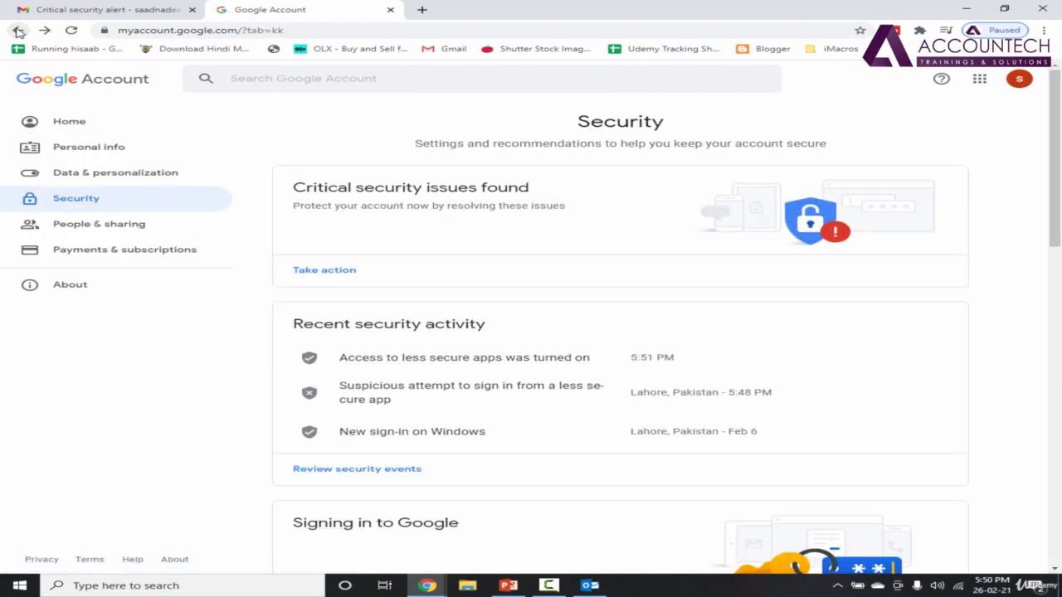
# Close the Google Account page, switch to Outlook, and dismiss the test results to return to the account settings.
pyautogui.click(135, 9)
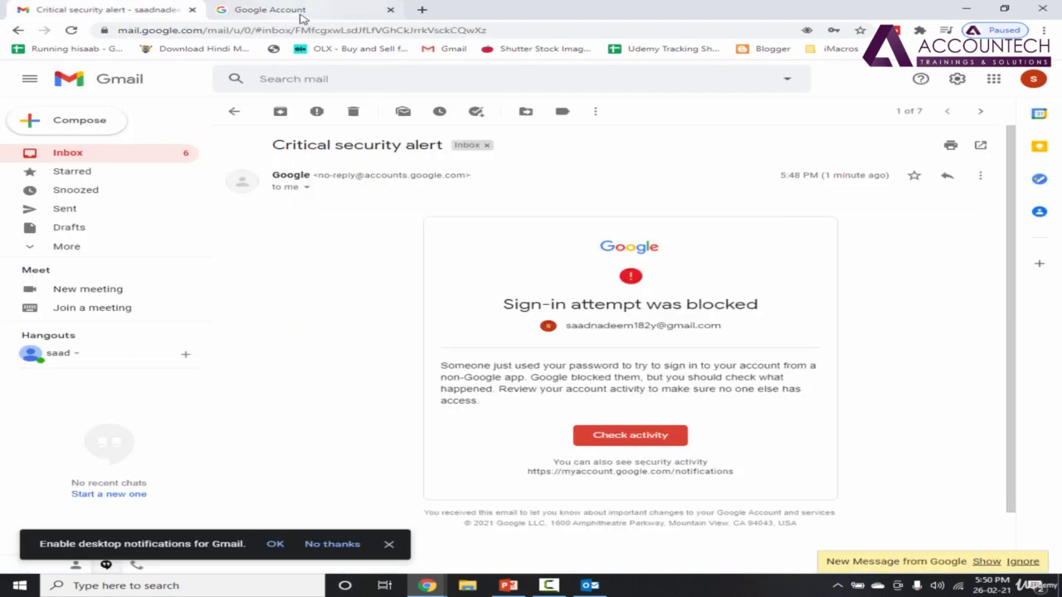
pyautogui.click(382, 11)
pyautogui.click(390, 11)
pyautogui.click(590, 585)
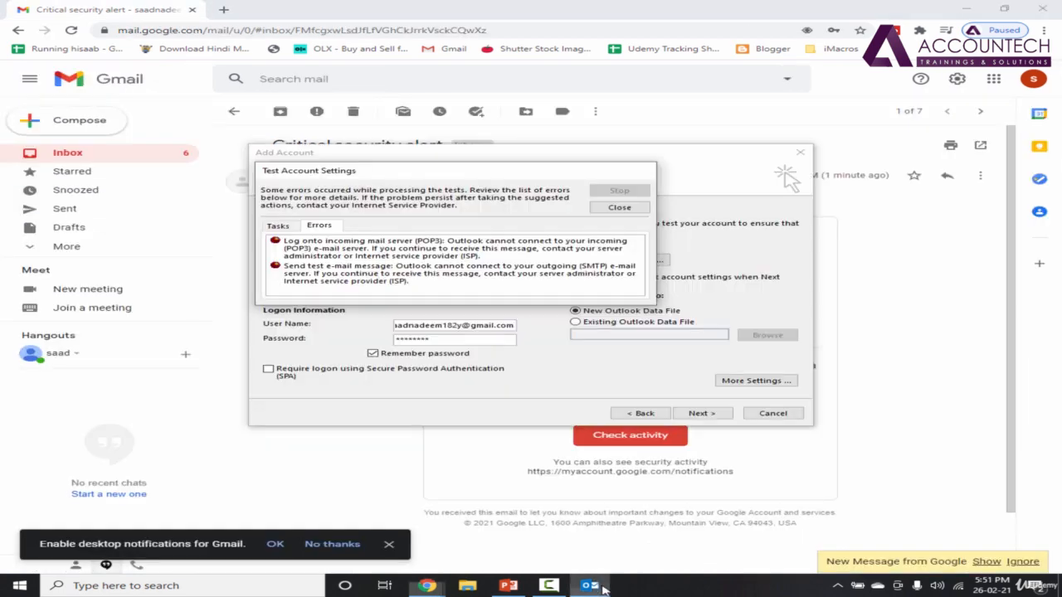
pyautogui.click(620, 207)
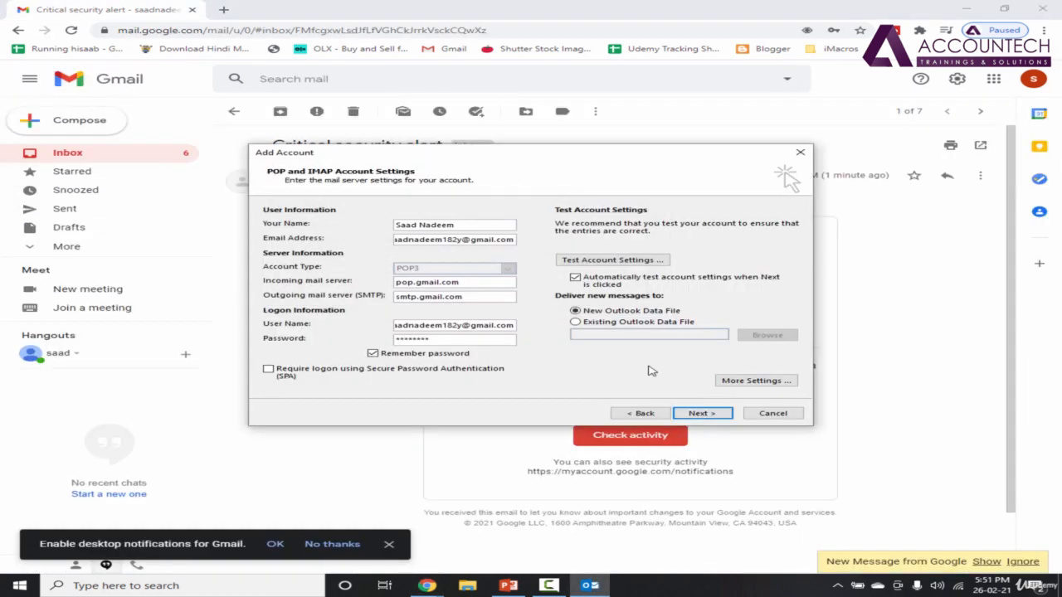
# Test the account settings again, and confirm through Gmail's Critical security alert that turning on less secure apps access was your own activity.
pyautogui.click(703, 413)
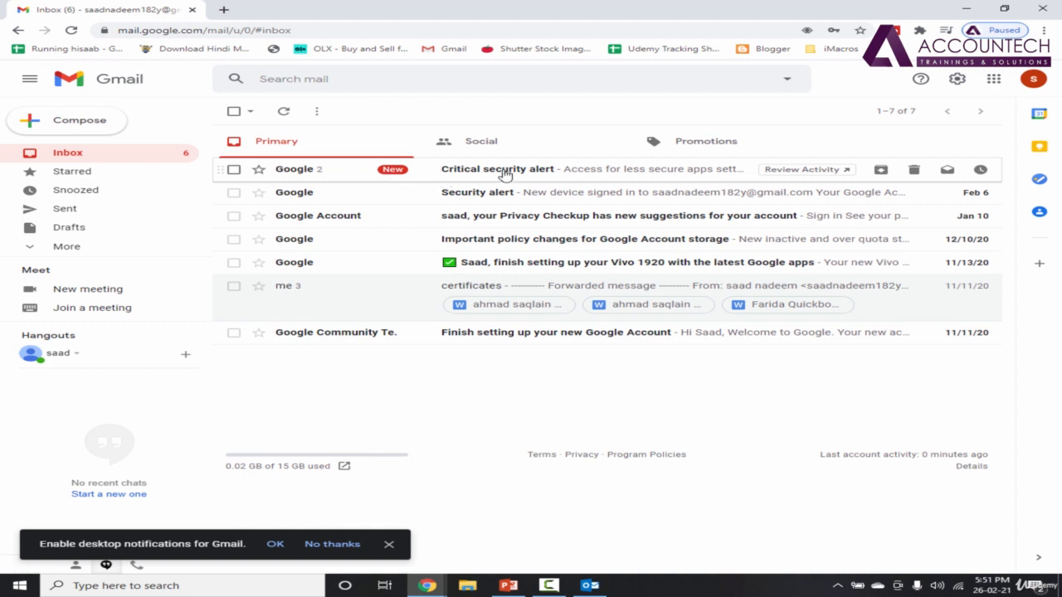
pyautogui.click(505, 175)
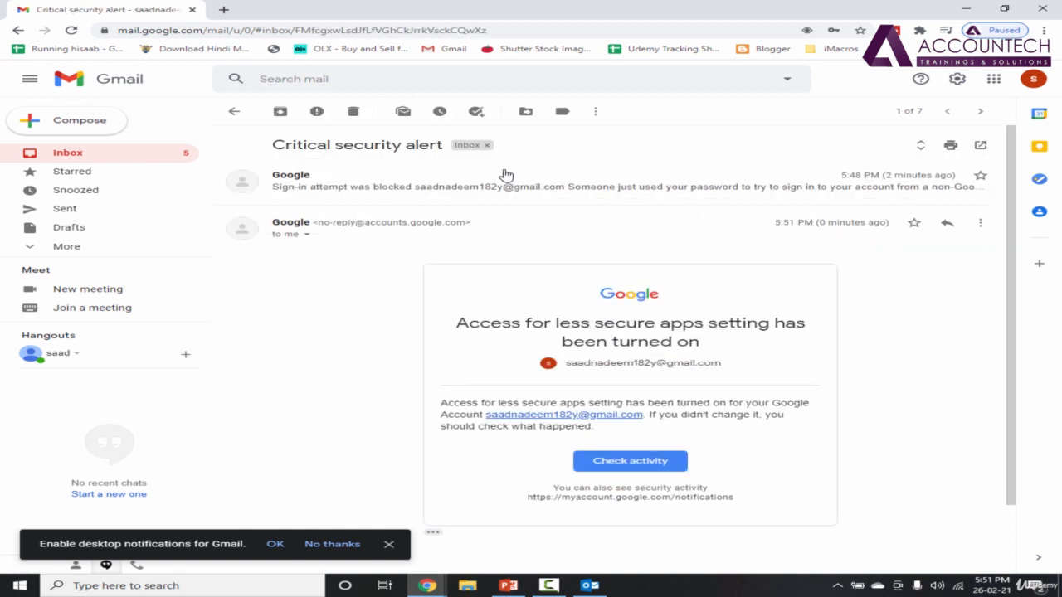
pyautogui.click(635, 468)
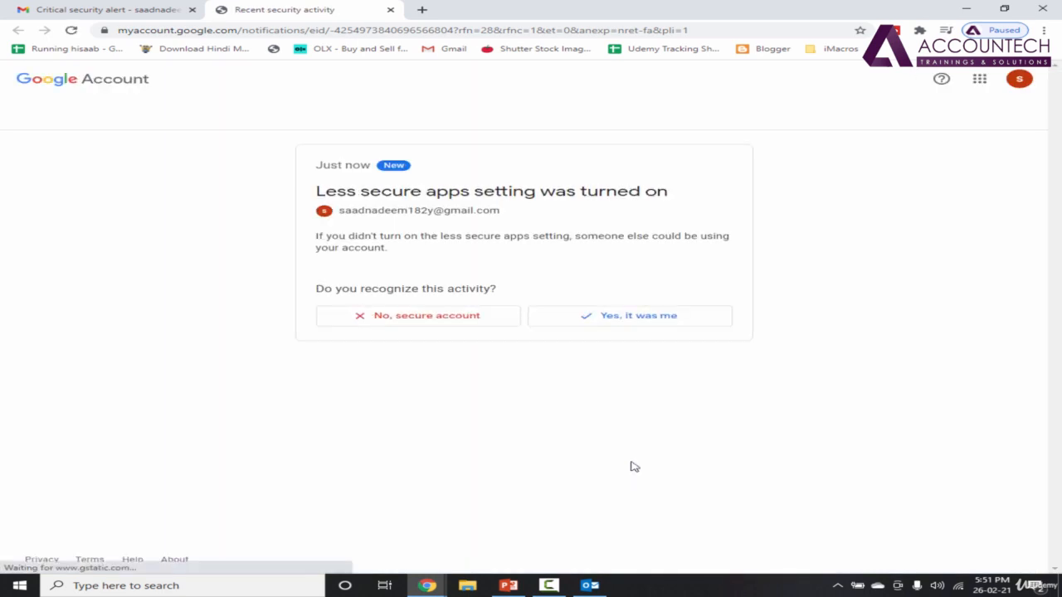
pyautogui.click(664, 321)
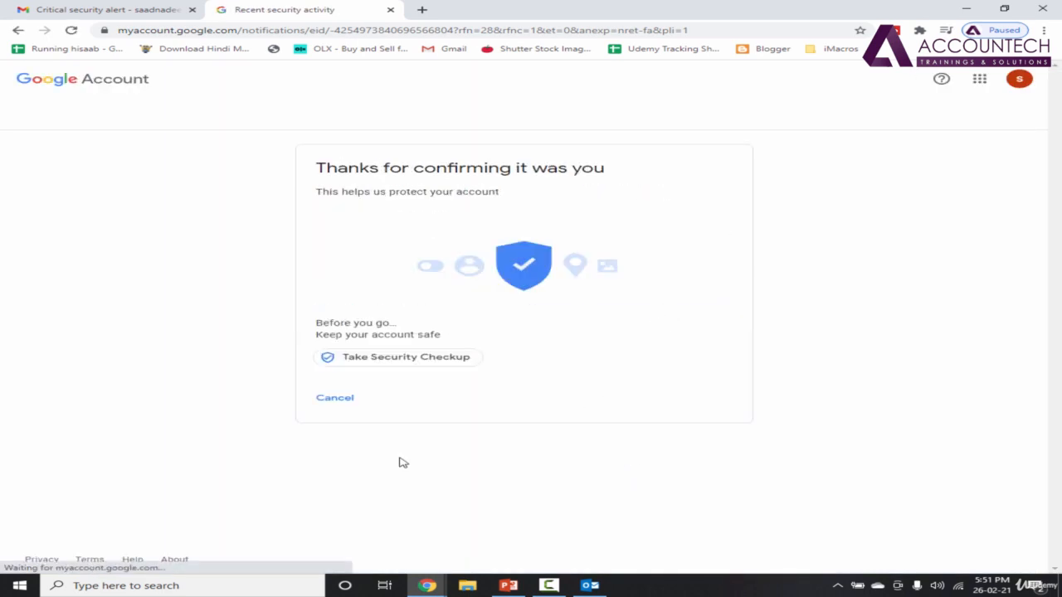
pyautogui.click(590, 585)
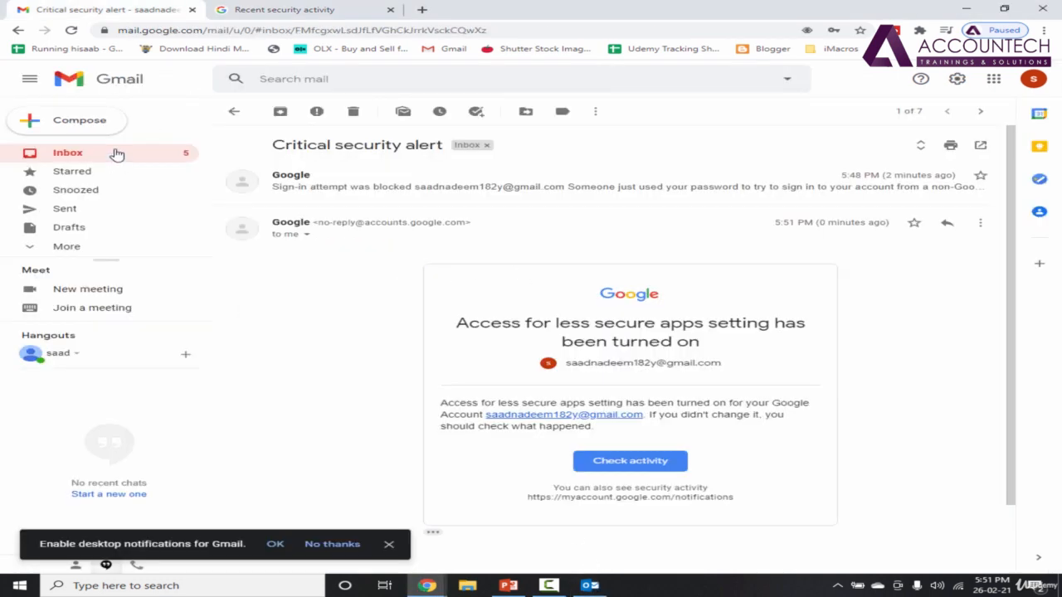
# Open the Security alert email about the new Windows sign-in, confirm the activity as your own, and return to the Gmail inbox.
pyautogui.click(118, 156)
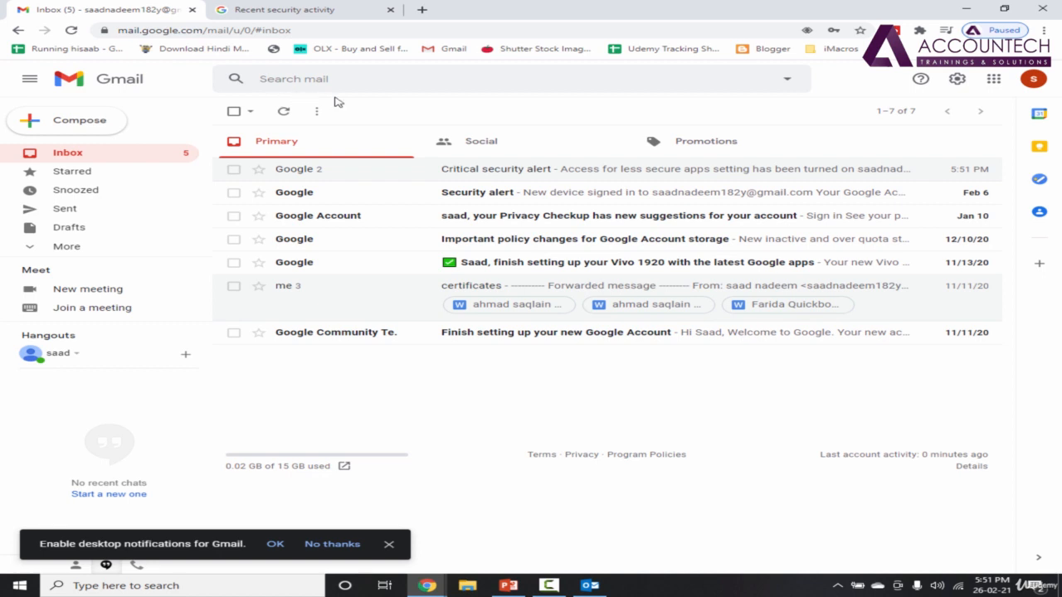
pyautogui.click(508, 198)
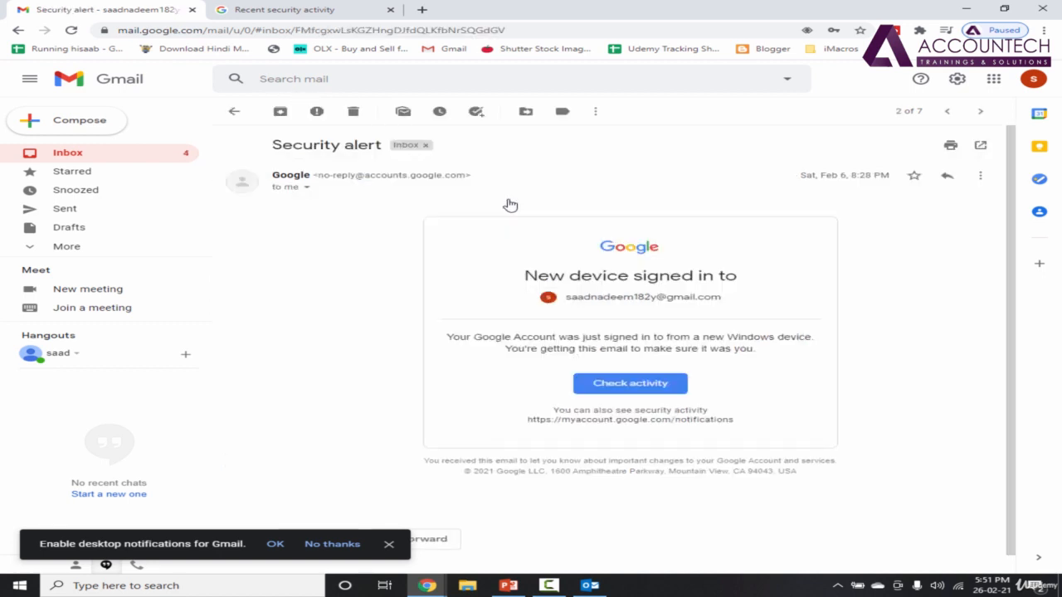
pyautogui.click(652, 389)
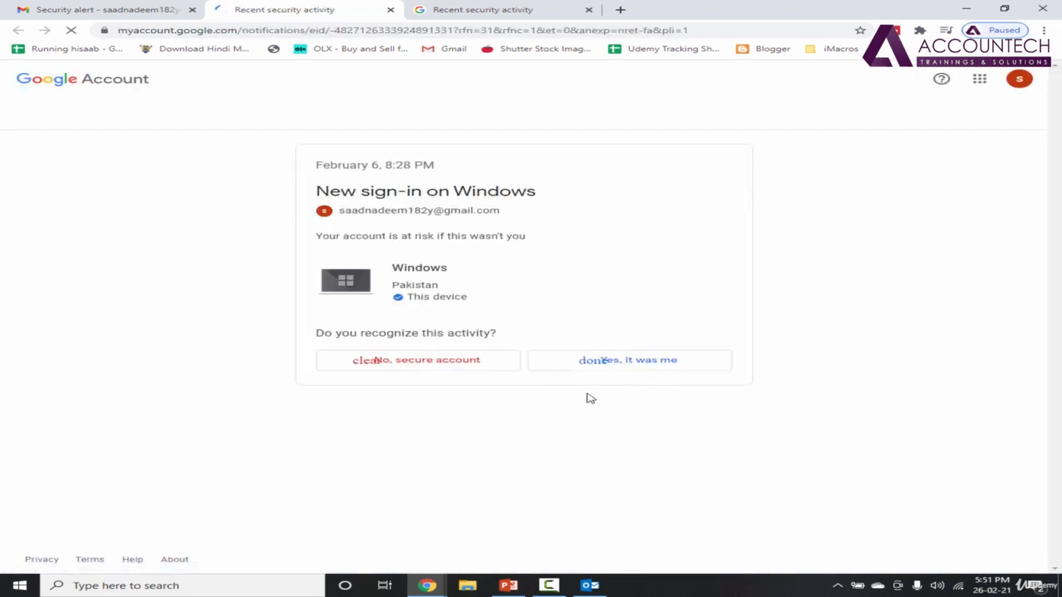
pyautogui.click(660, 362)
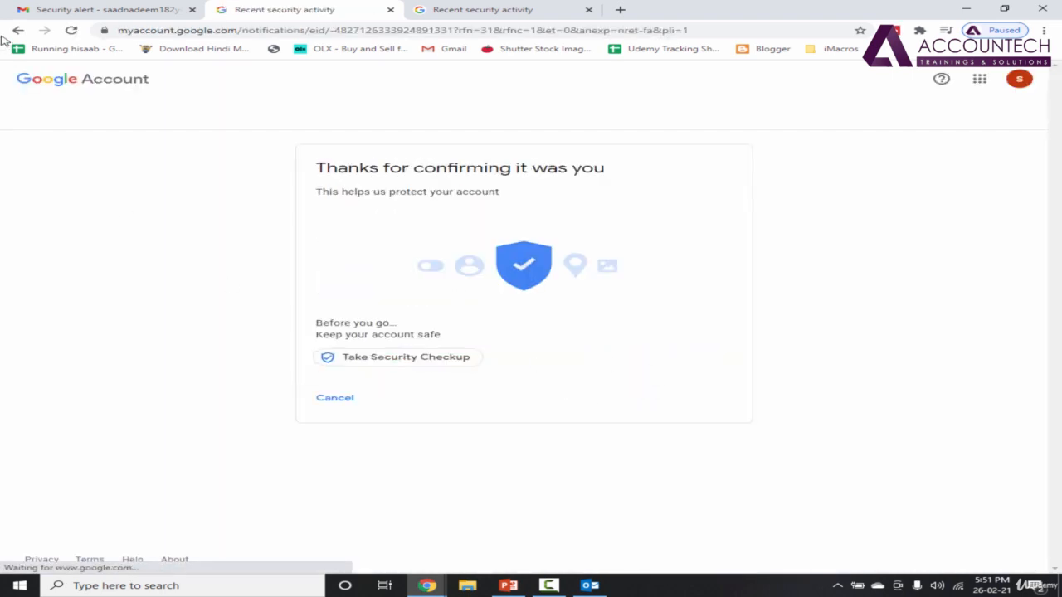
pyautogui.click(18, 30)
pyautogui.click(74, 10)
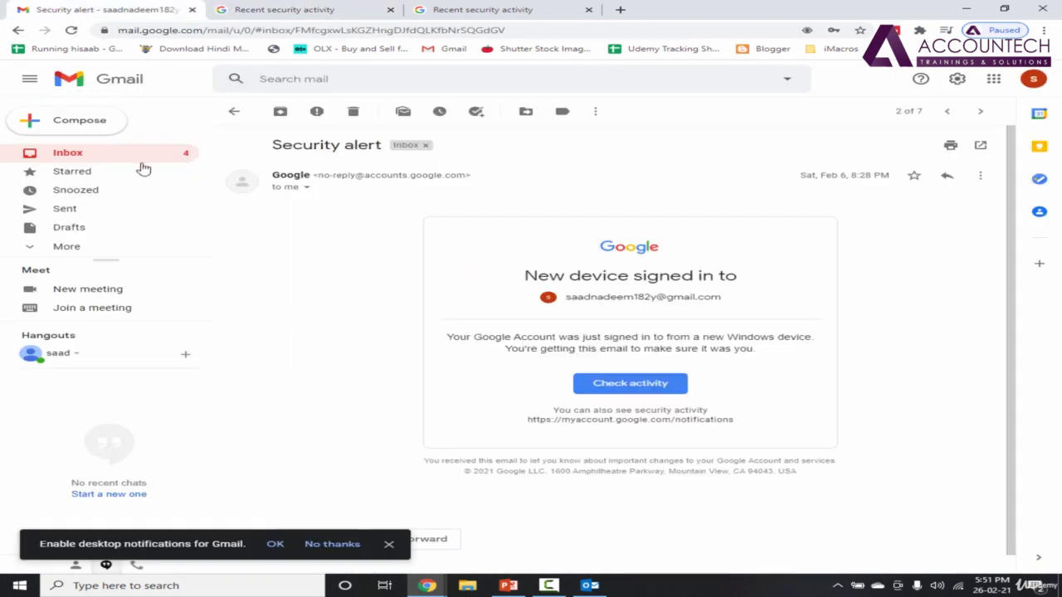
pyautogui.click(109, 157)
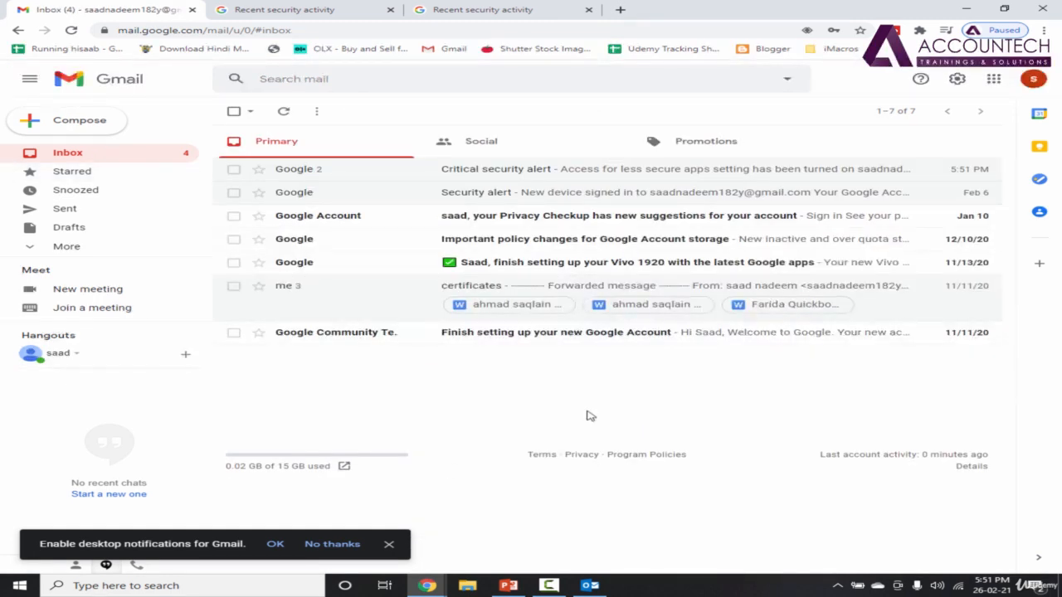
# Switch to Outlook, stop the running account test, and return to the POP and IMAP account settings.
pyautogui.click(590, 585)
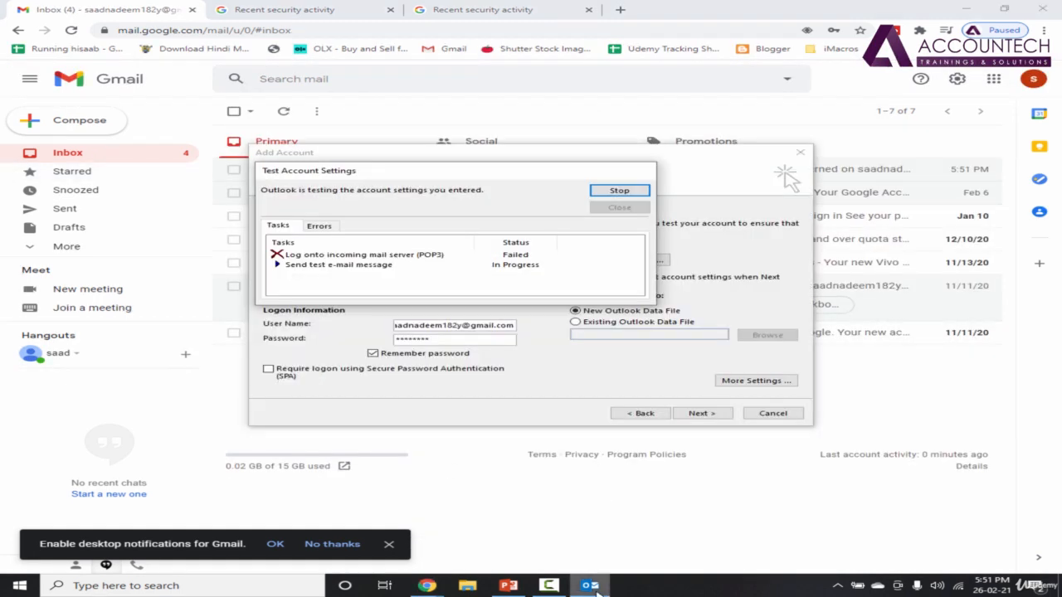
pyautogui.click(611, 194)
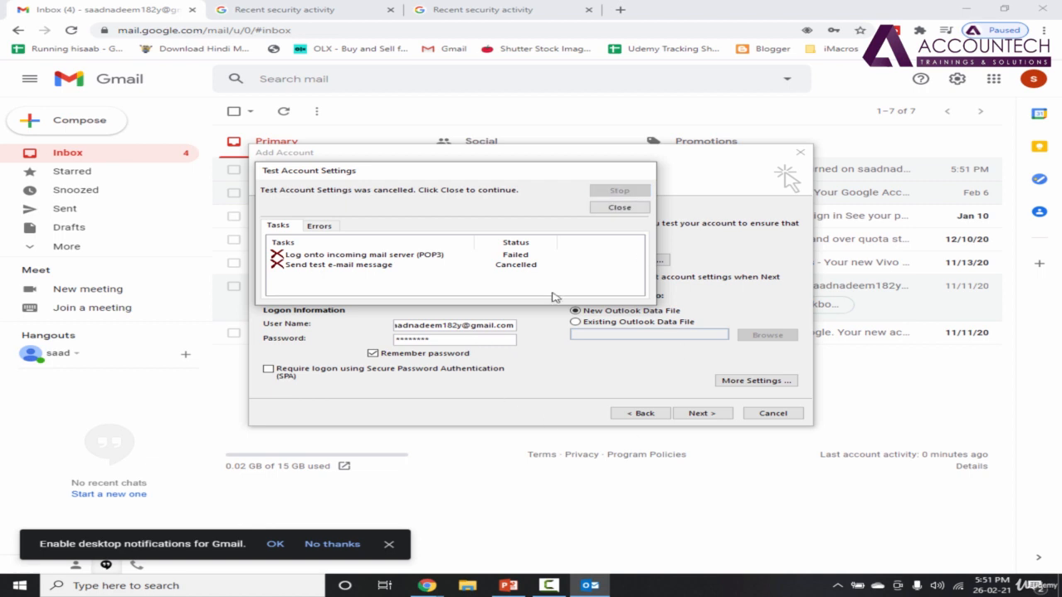
pyautogui.click(619, 208)
# Re-enter the account password in the logon information and rerun the account settings test.
pyautogui.moveTo(473, 341); pyautogui.dragTo(231, 338)
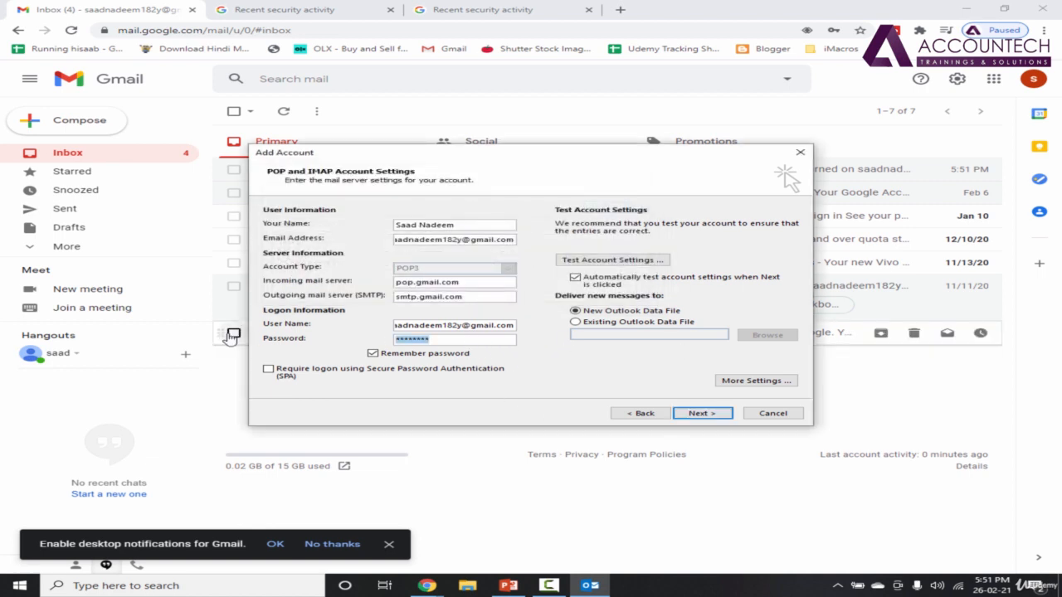
pyautogui.write('*')
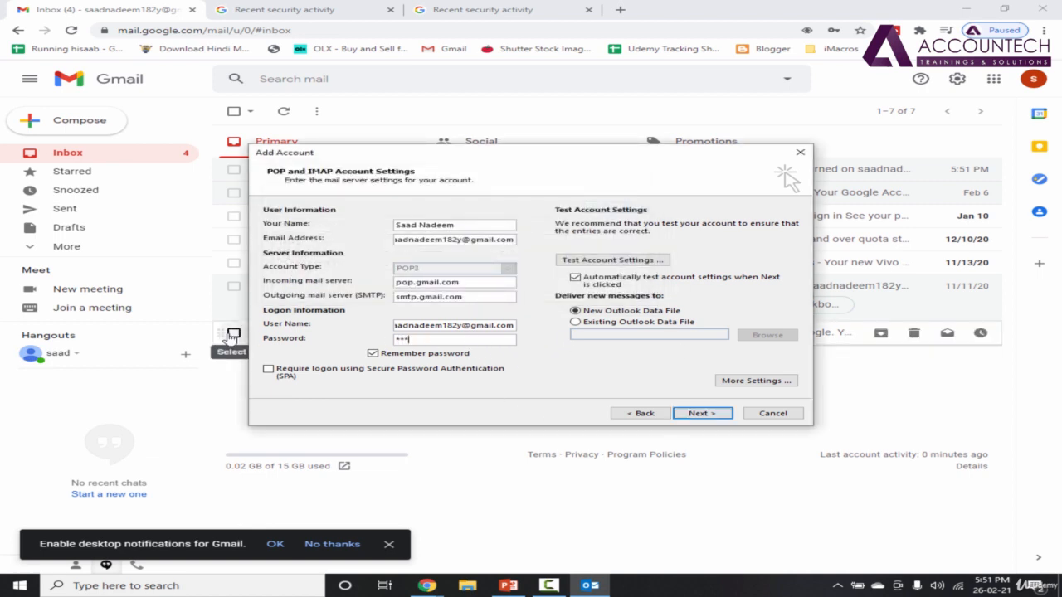
pyautogui.write('*****')
pyautogui.click(703, 413)
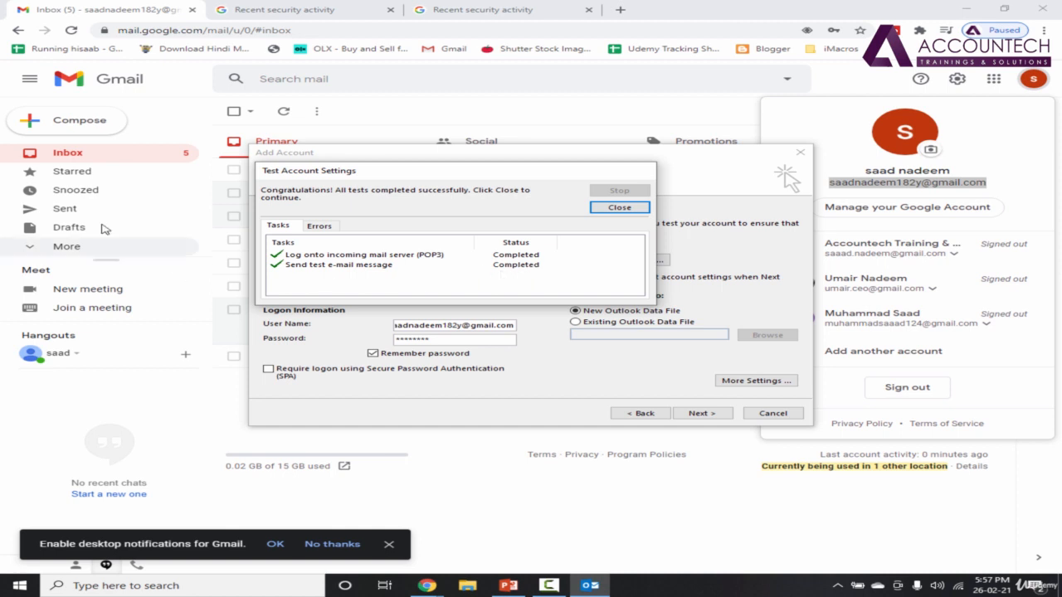
# Switch to the Gmail inbox and open the Microsoft Outlook Test Message.
pyautogui.click(98, 159)
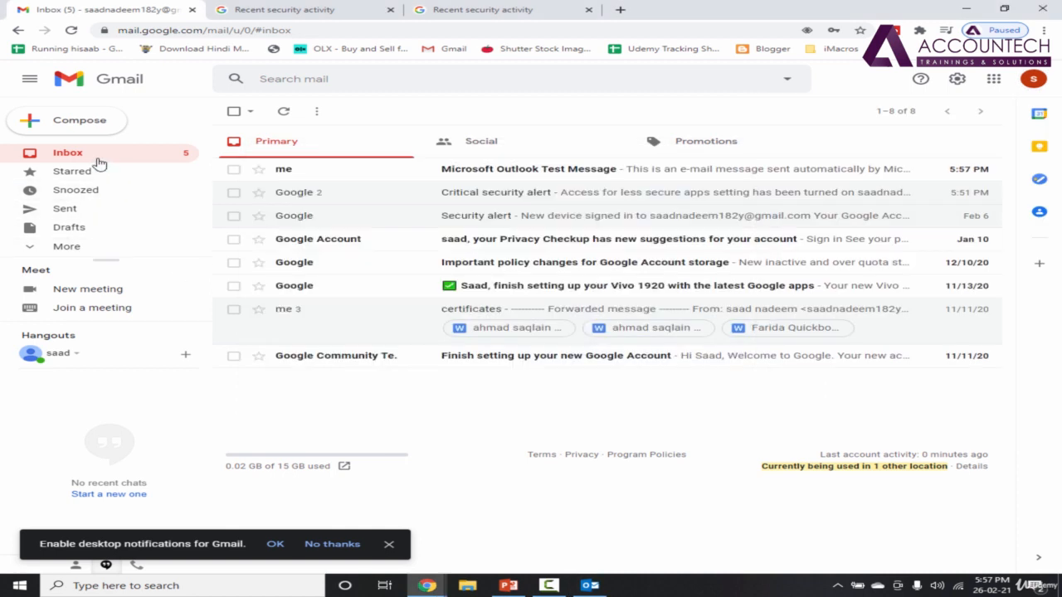
pyautogui.click(505, 176)
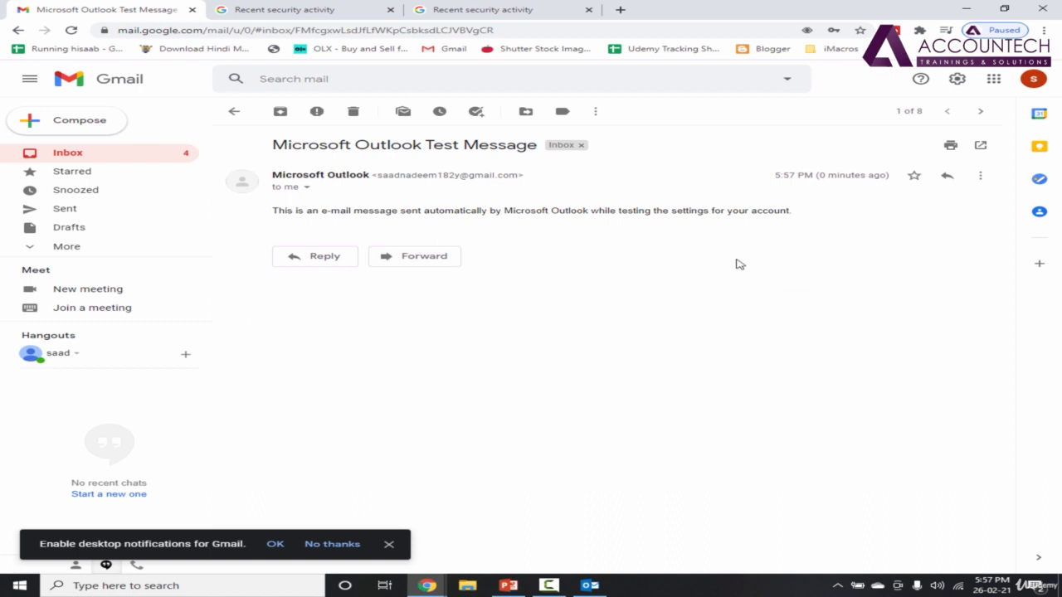
# Switch back to Outlook, dismiss the test results, and finish adding the account.
pyautogui.click(590, 585)
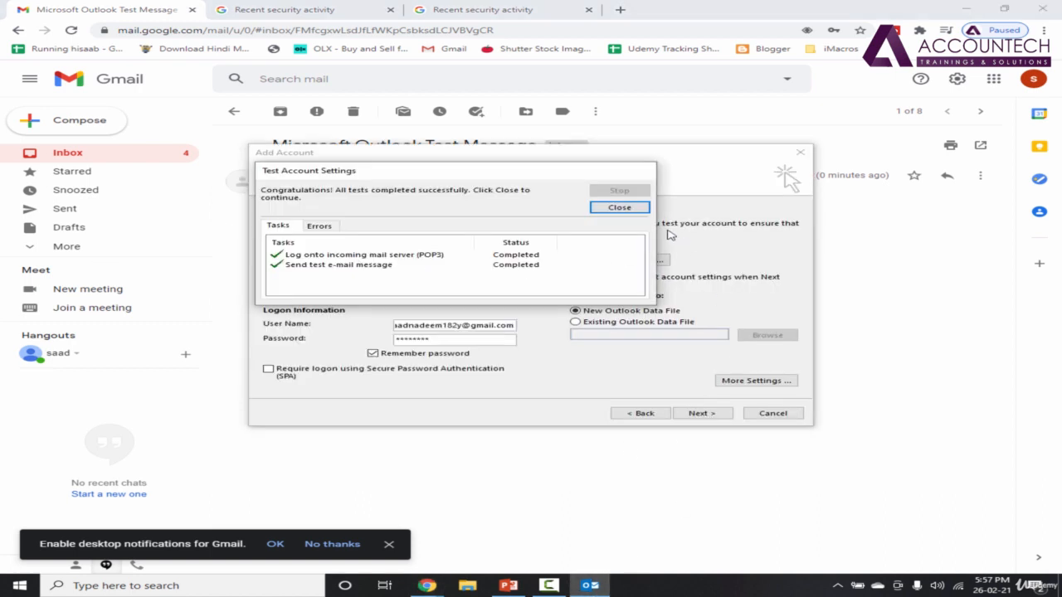
pyautogui.click(619, 208)
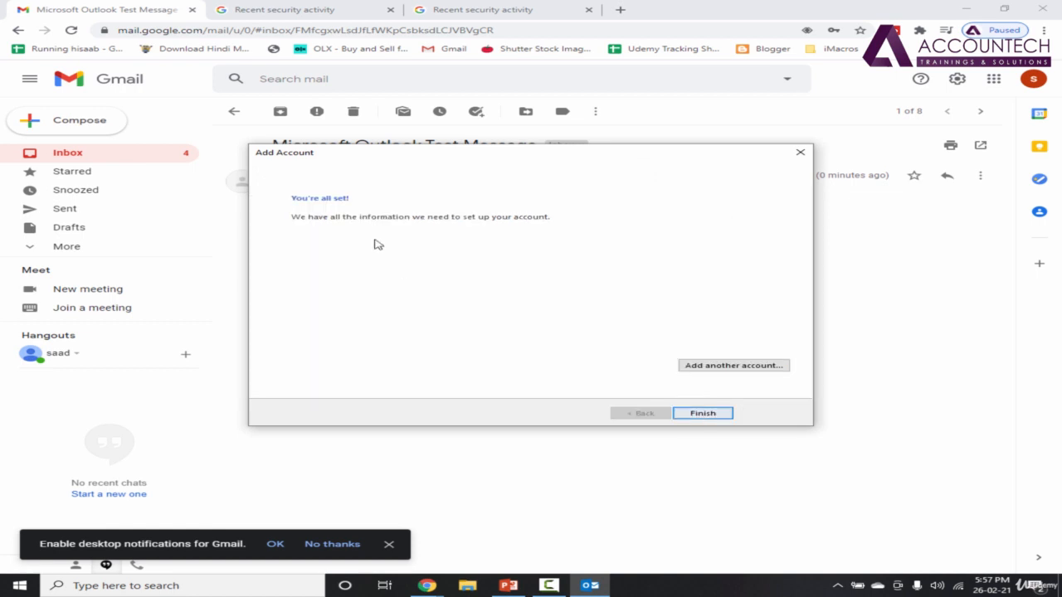
pyautogui.click(705, 413)
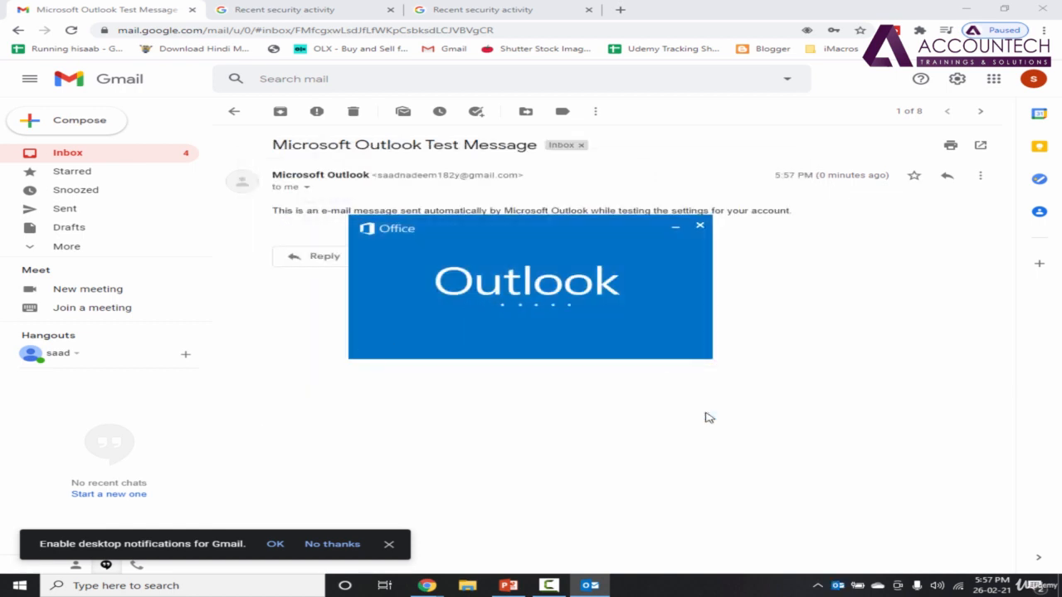